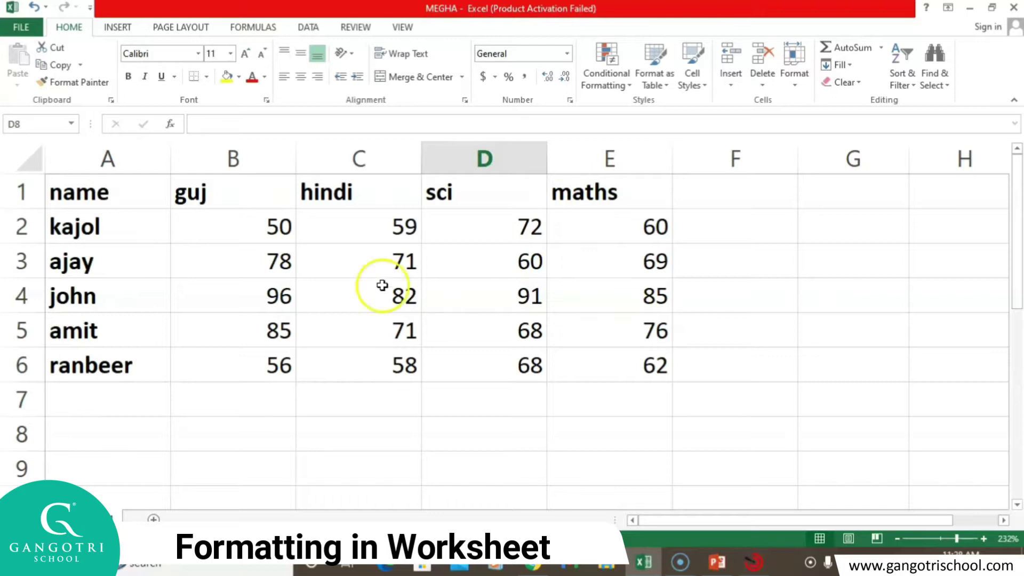
# Start a Greater Than highlight rule on the marks table A1:E6 with a threshold of 70.
pyautogui.moveTo(353, 260); pyautogui.dragTo(639, 365)
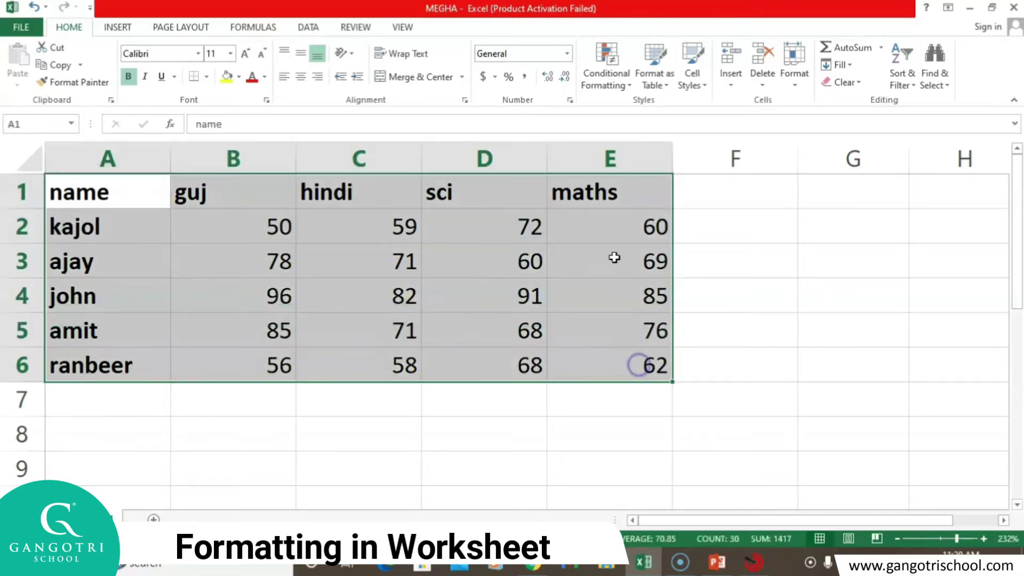
pyautogui.click(620, 81)
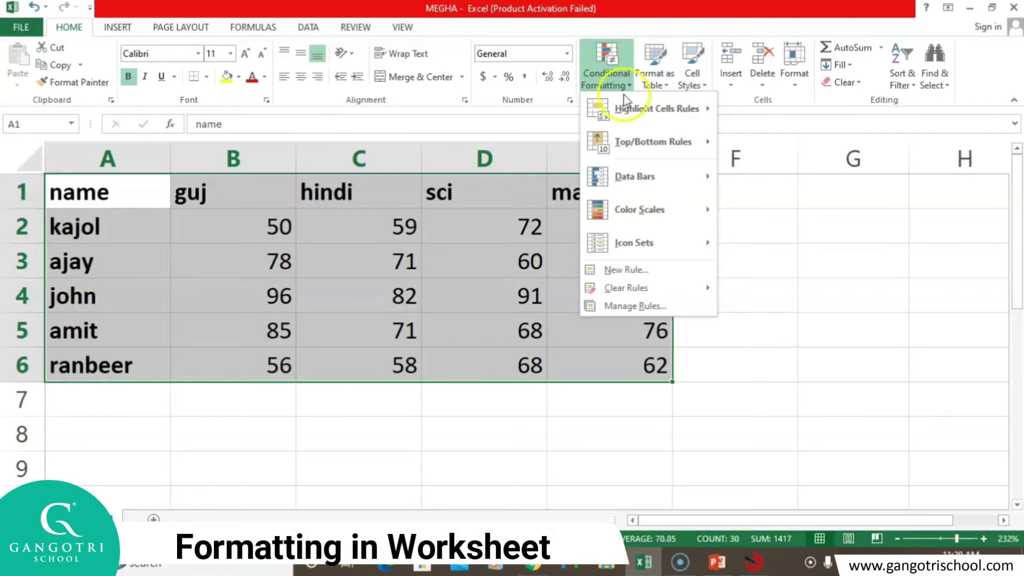
pyautogui.click(632, 107)
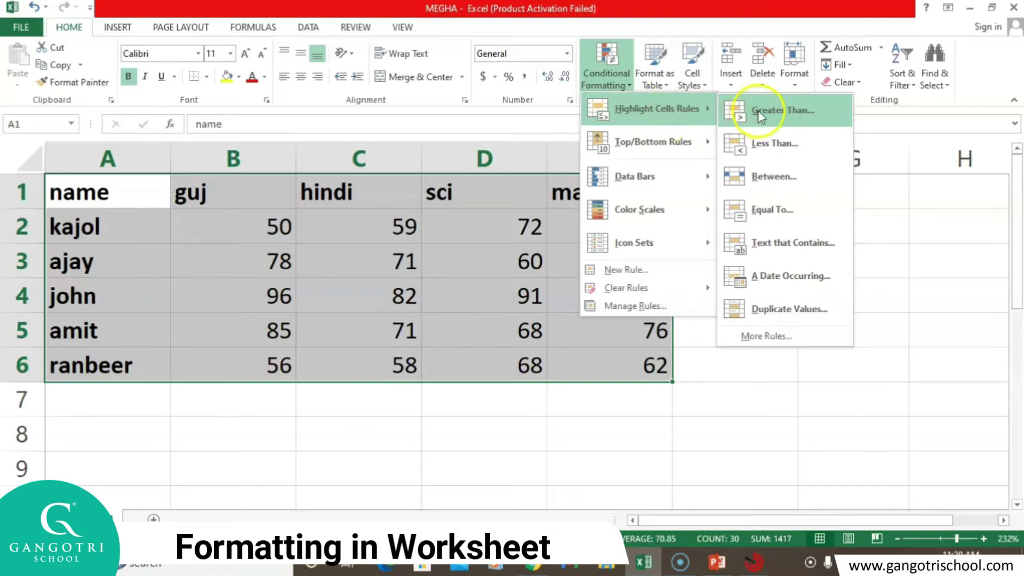
pyautogui.click(723, 87)
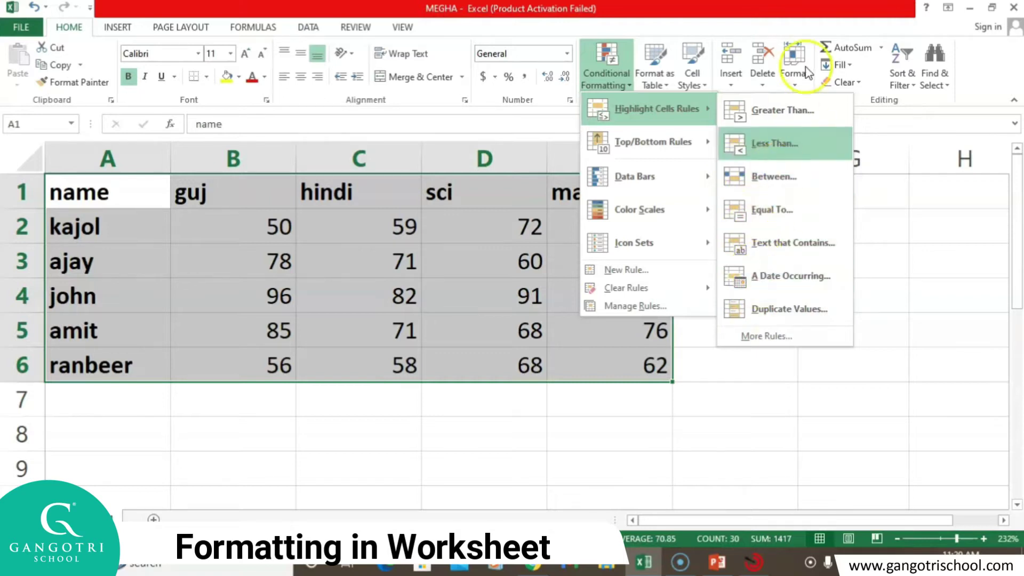
pyautogui.click(802, 118)
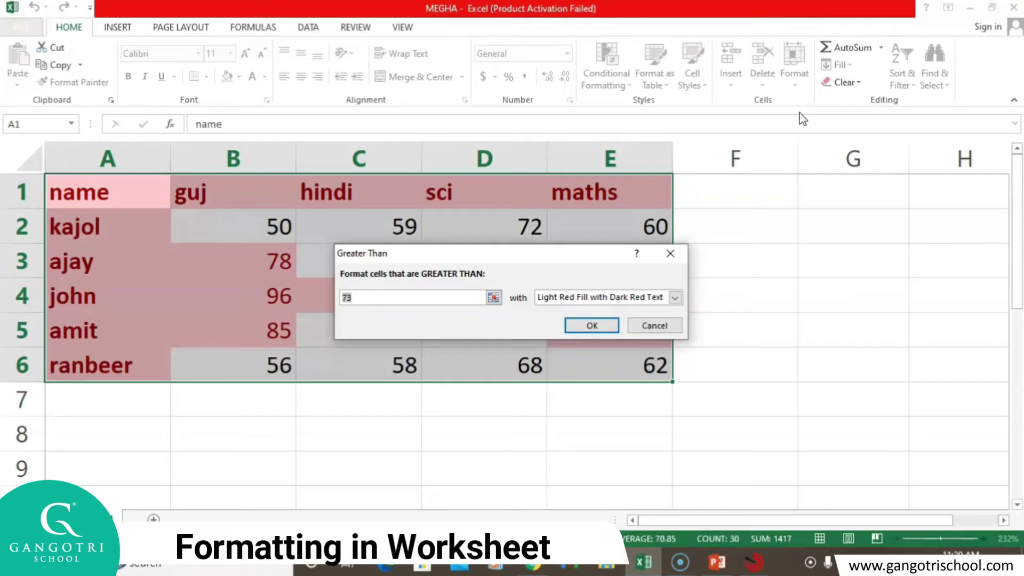
pyautogui.press('BackSpace')
pyautogui.write('70')
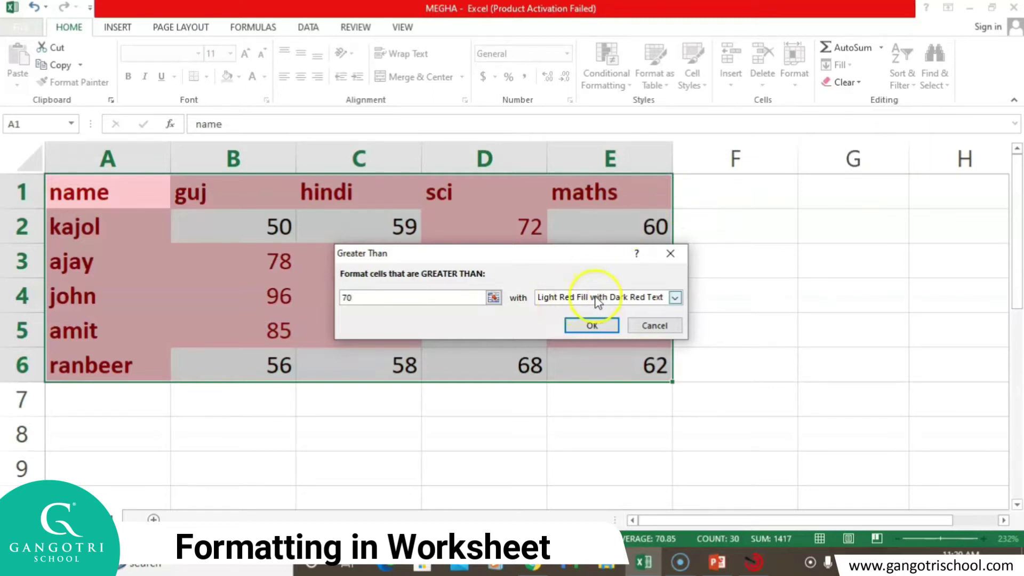
# Preview Red Text for the greater-than-70 rule, but apply it with Light Red Fill with Dark Red Text.
pyautogui.click(675, 299)
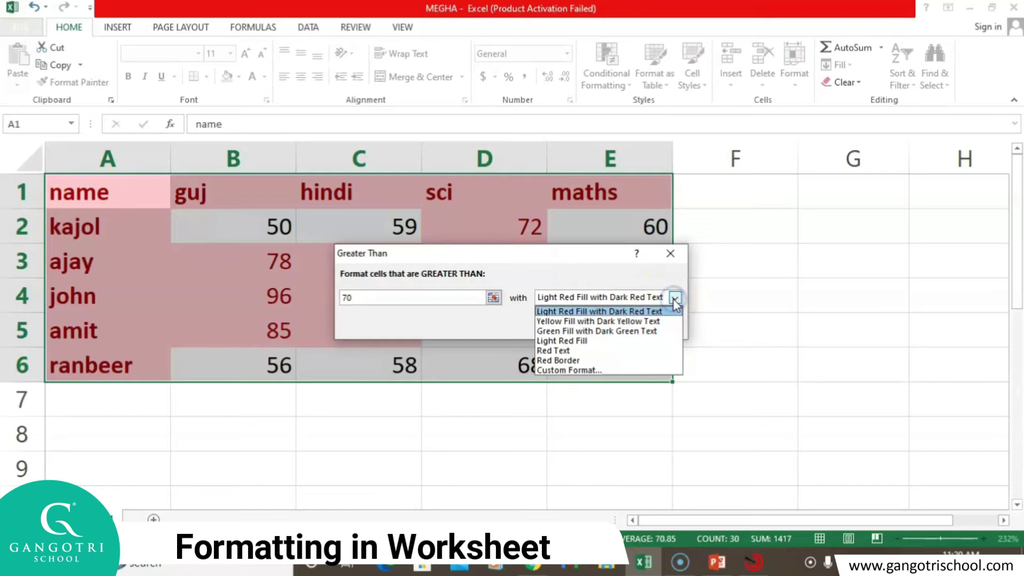
pyautogui.click(628, 351)
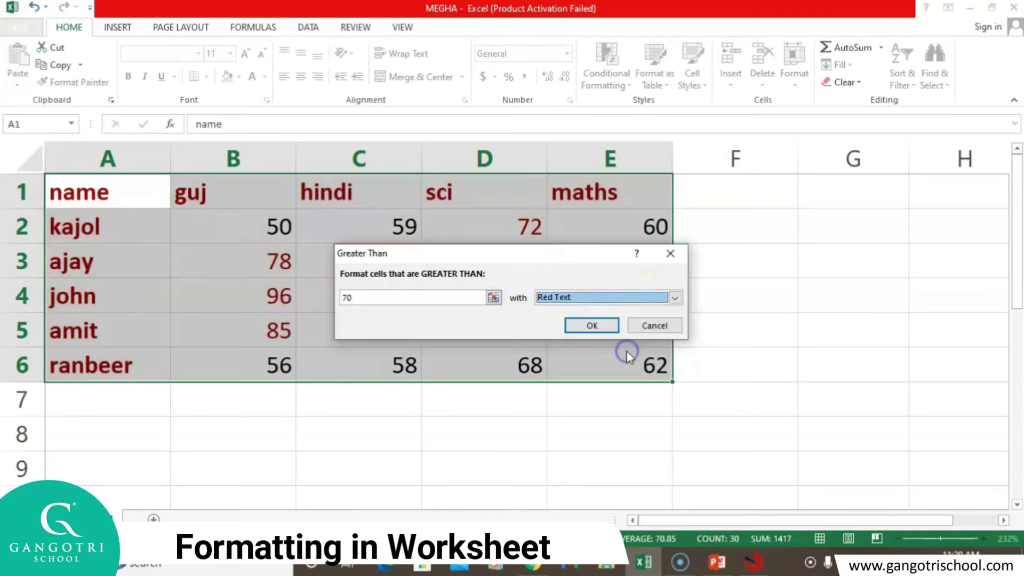
pyautogui.click(675, 298)
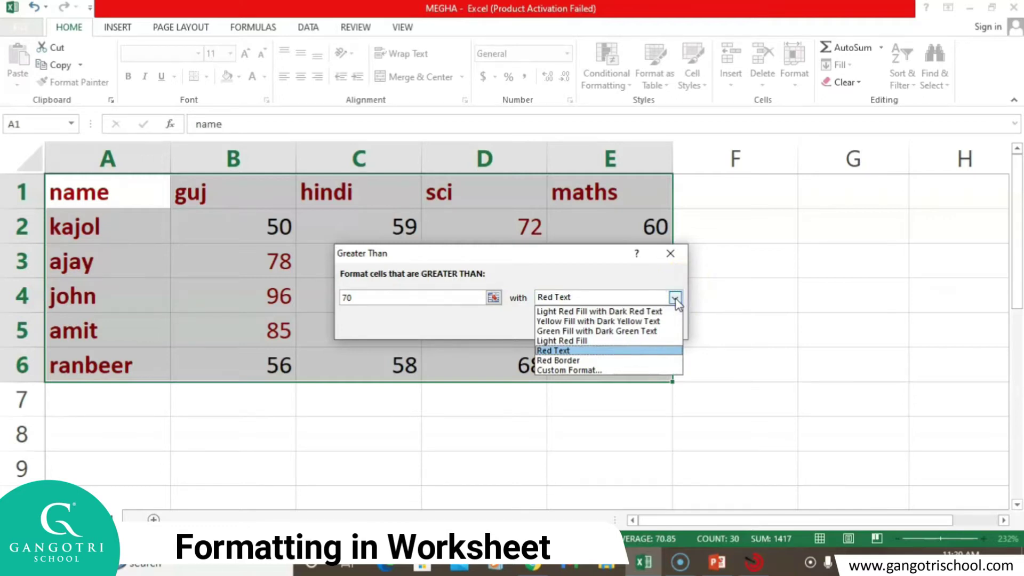
pyautogui.click(648, 312)
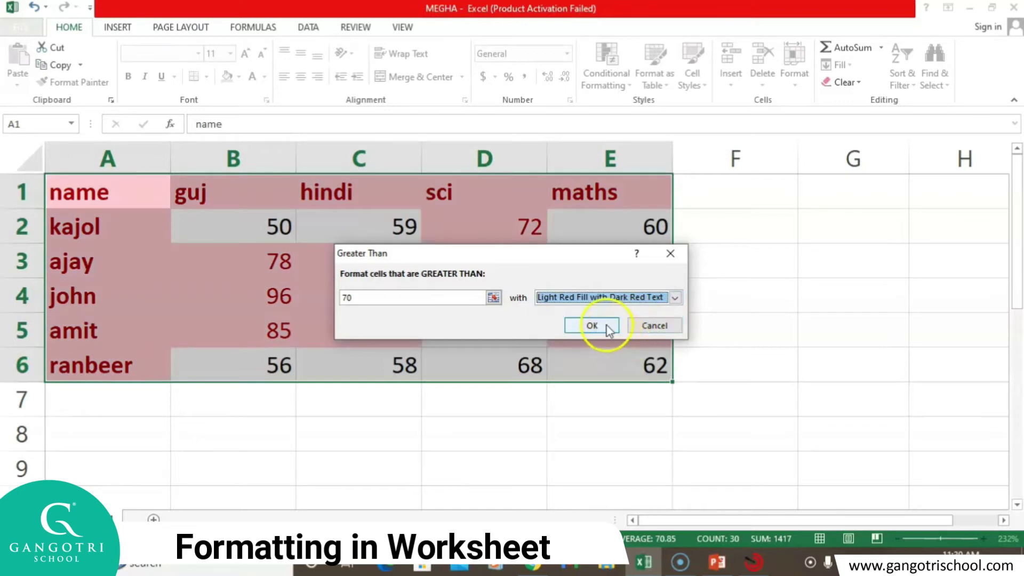
pyautogui.click(592, 325)
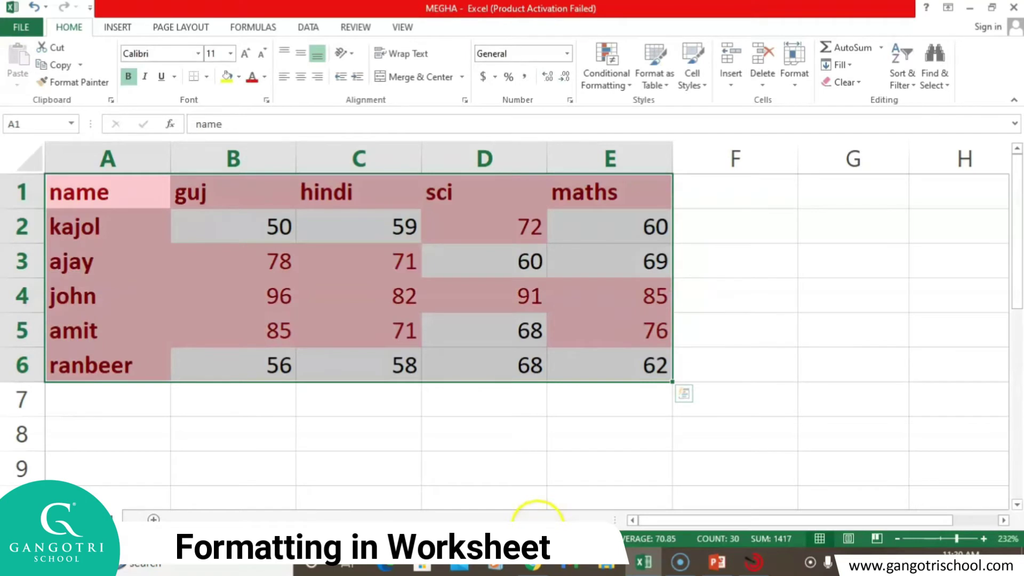
pyautogui.click(531, 481)
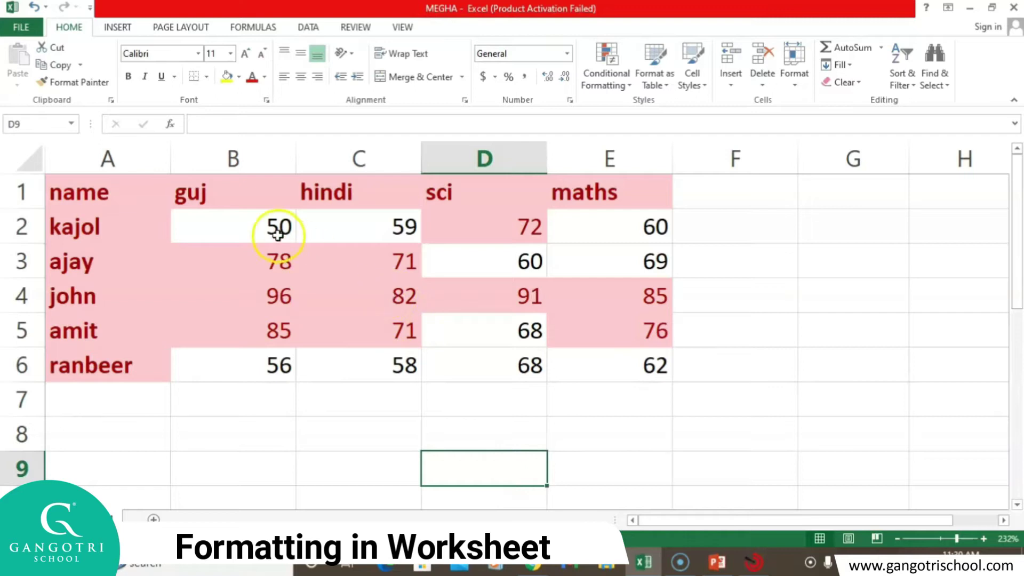
# Add another Greater Than rule to A1:E6 that formats values above 70 with Red Text.
pyautogui.moveTo(135, 201); pyautogui.dragTo(610, 367)
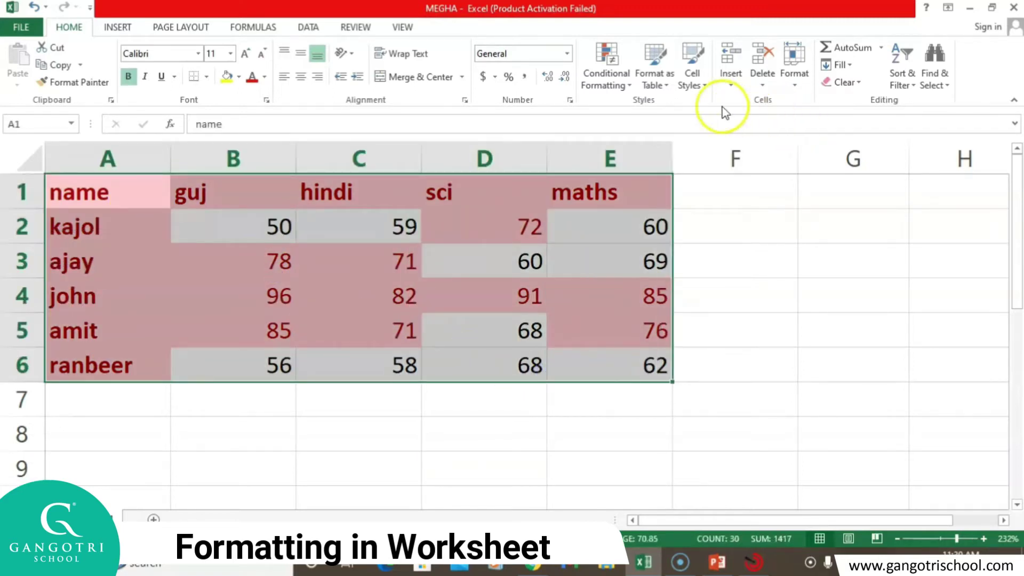
pyautogui.click(619, 88)
pyautogui.moveTo(624, 107)
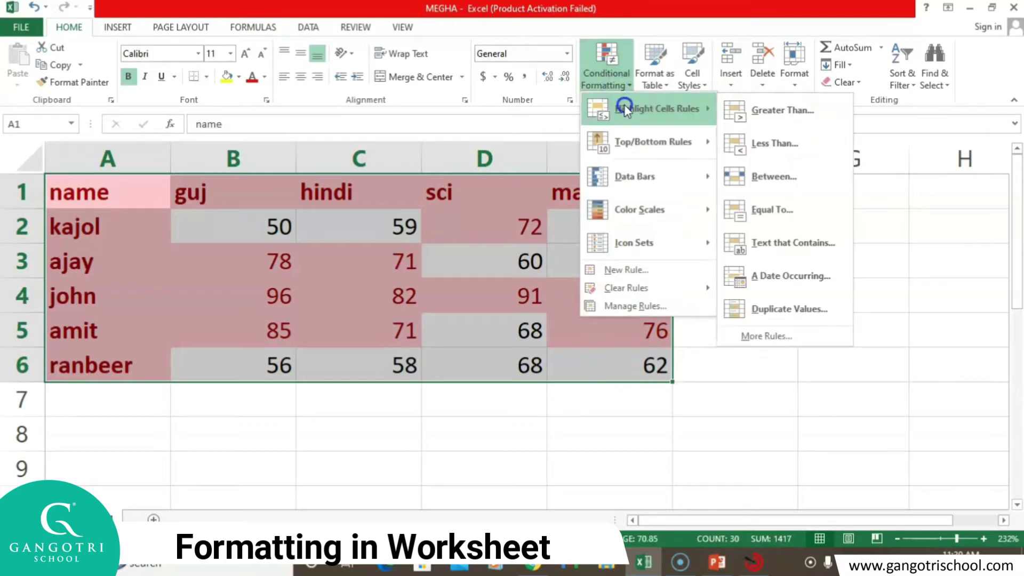
pyautogui.click(753, 113)
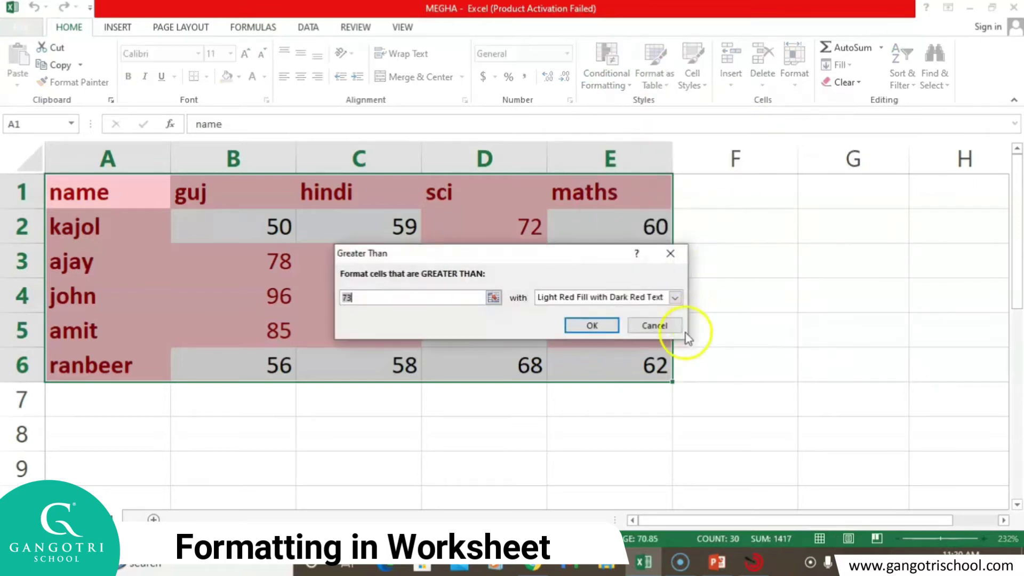
pyautogui.click(441, 299)
pyautogui.press('BackSpace')
pyautogui.press('BackSpace')
pyautogui.write('70')
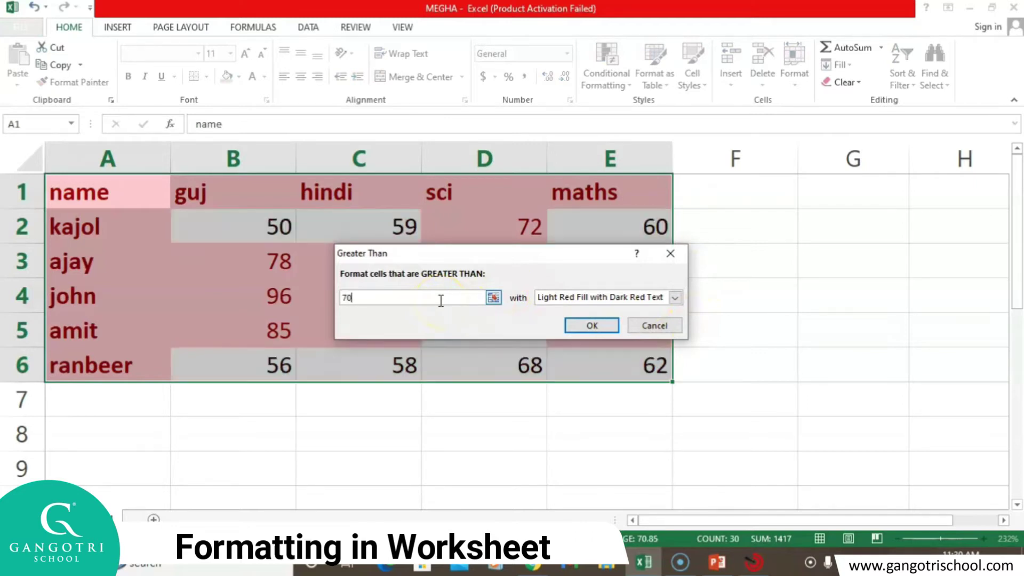
pyautogui.click(674, 298)
pyautogui.click(589, 350)
pyautogui.click(597, 325)
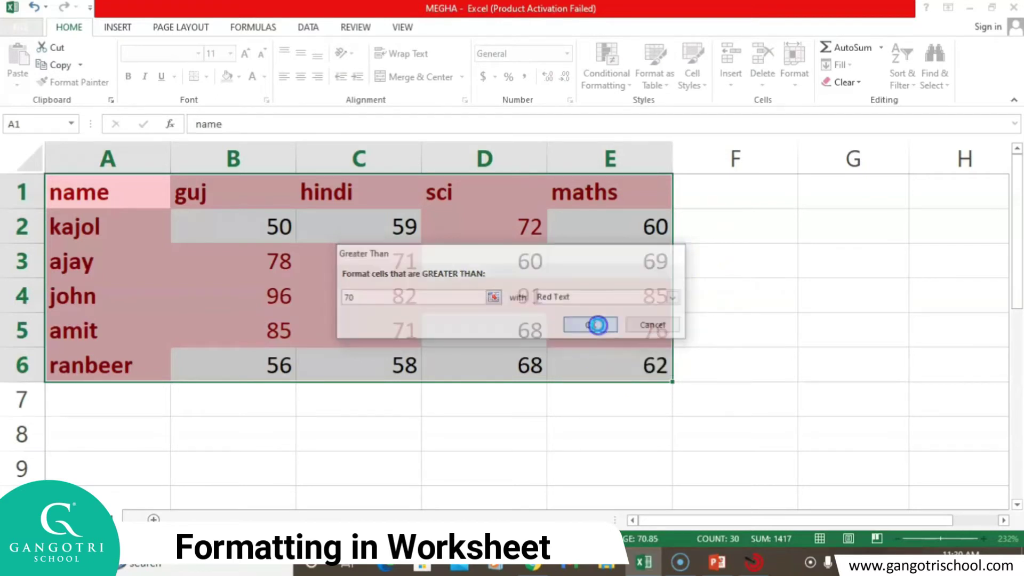
# Undo the conditional formatting applied to the marks table and deselect the range.
pyautogui.click(557, 433)
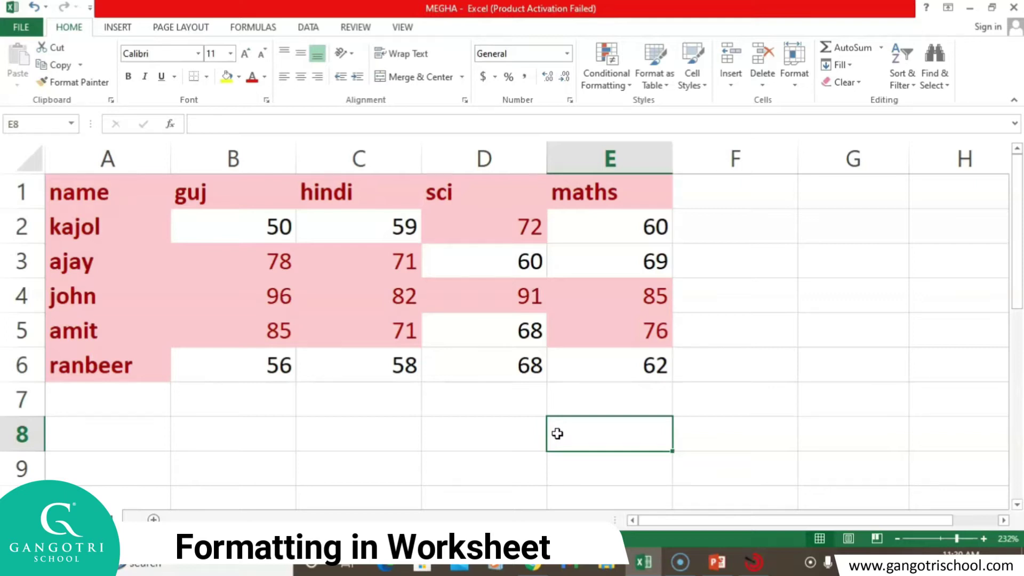
pyautogui.hotkey('ctrl', 'z')
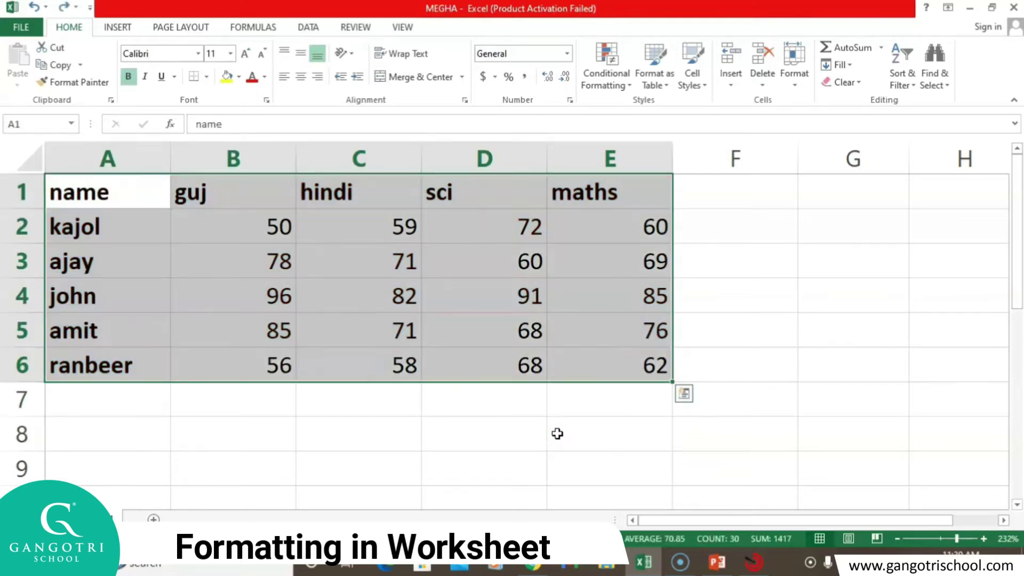
pyautogui.click(555, 432)
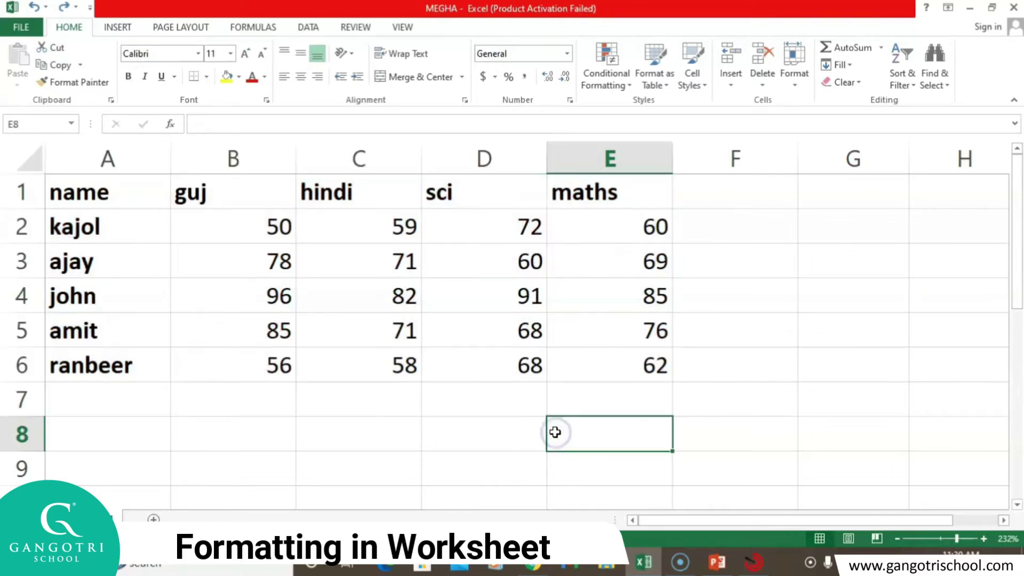
# Apply a Greater Than conditional formatting rule to A1:E6 that shows values above 70 in Red Text.
pyautogui.moveTo(118, 202); pyautogui.dragTo(654, 360)
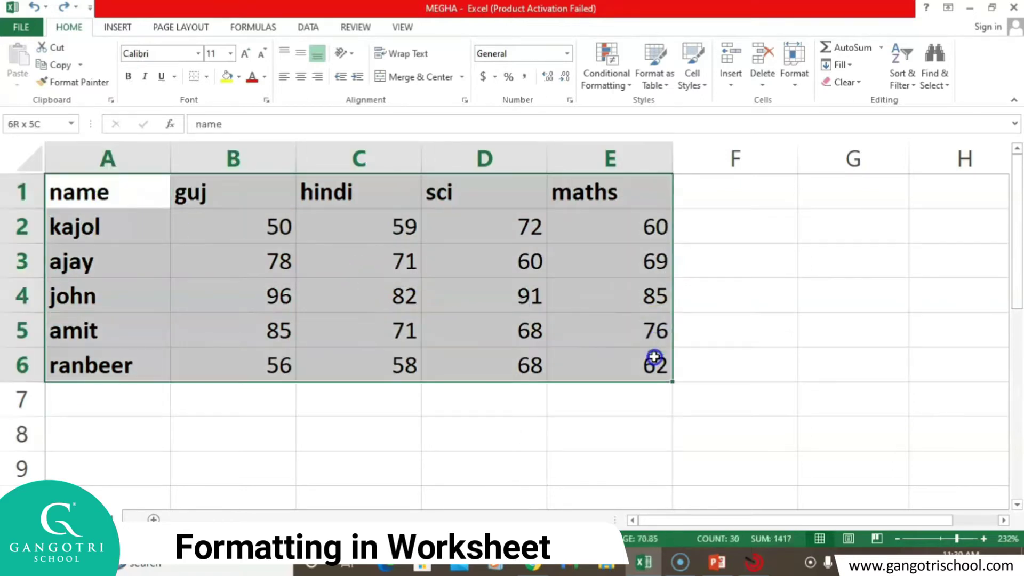
pyautogui.click(613, 82)
pyautogui.click(638, 110)
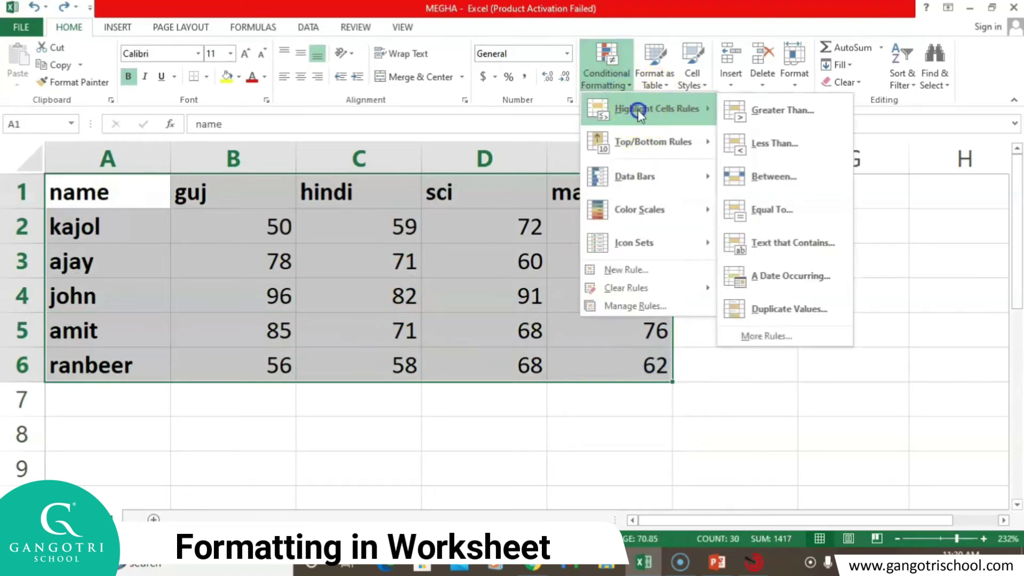
pyautogui.click(781, 110)
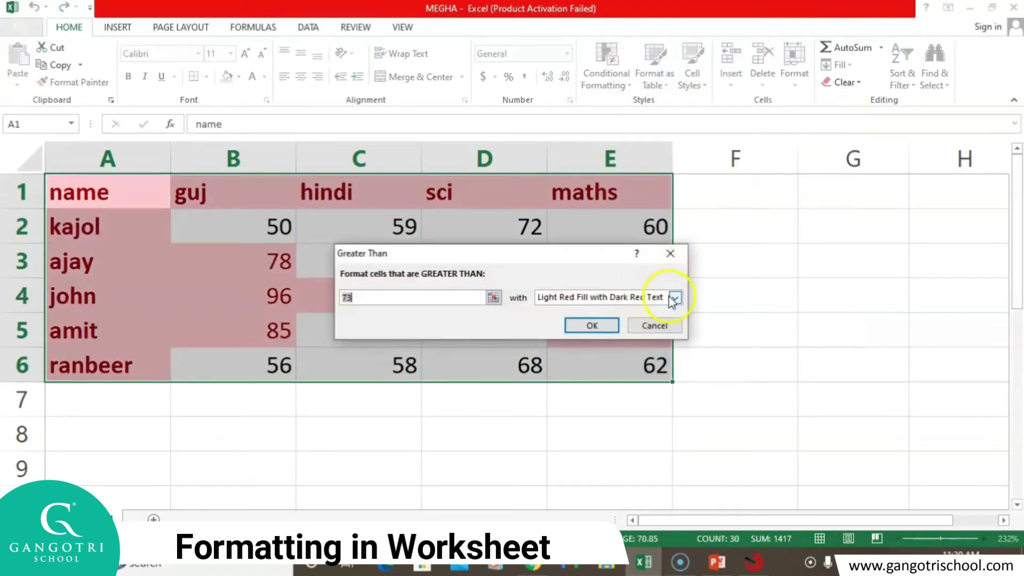
pyautogui.click(675, 296)
pyautogui.click(613, 350)
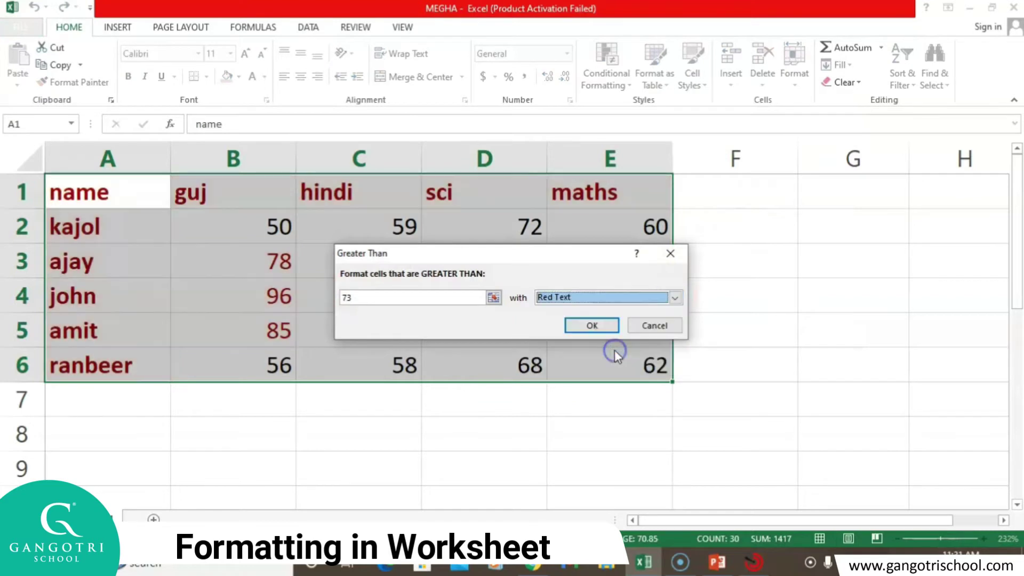
pyautogui.click(431, 297)
pyautogui.press('BackSpace')
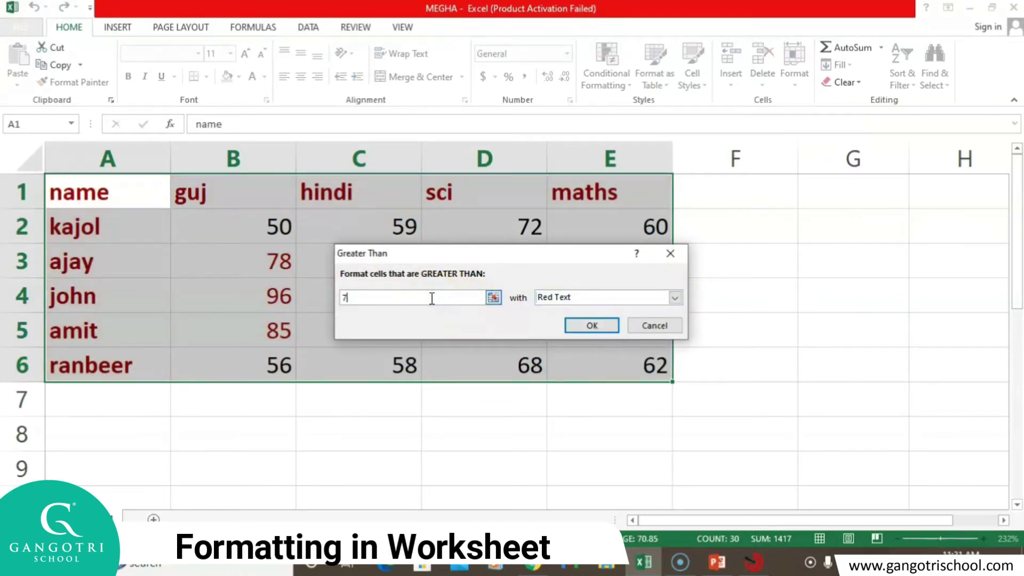
pyautogui.write('0')
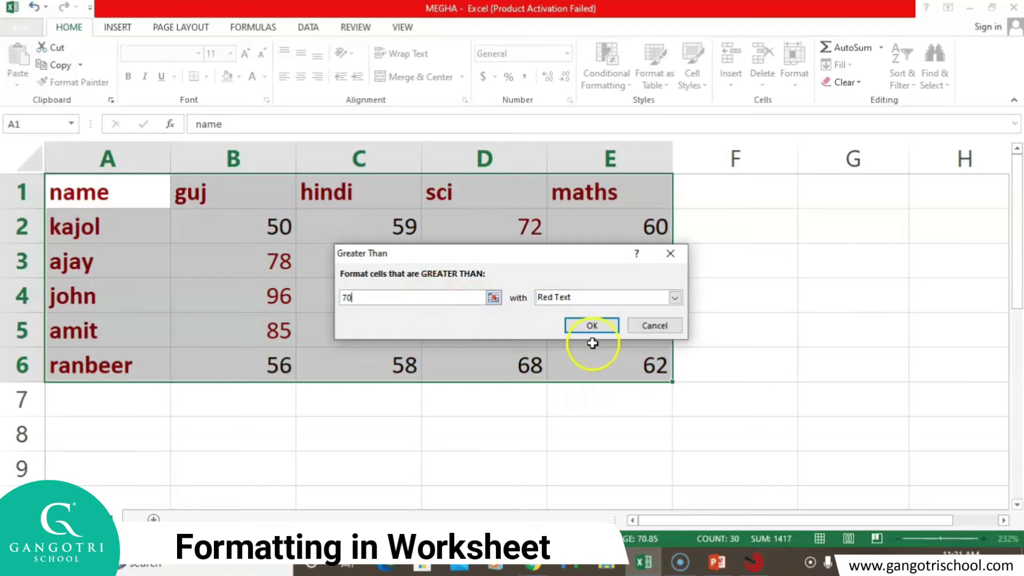
pyautogui.click(592, 325)
pyautogui.click(566, 430)
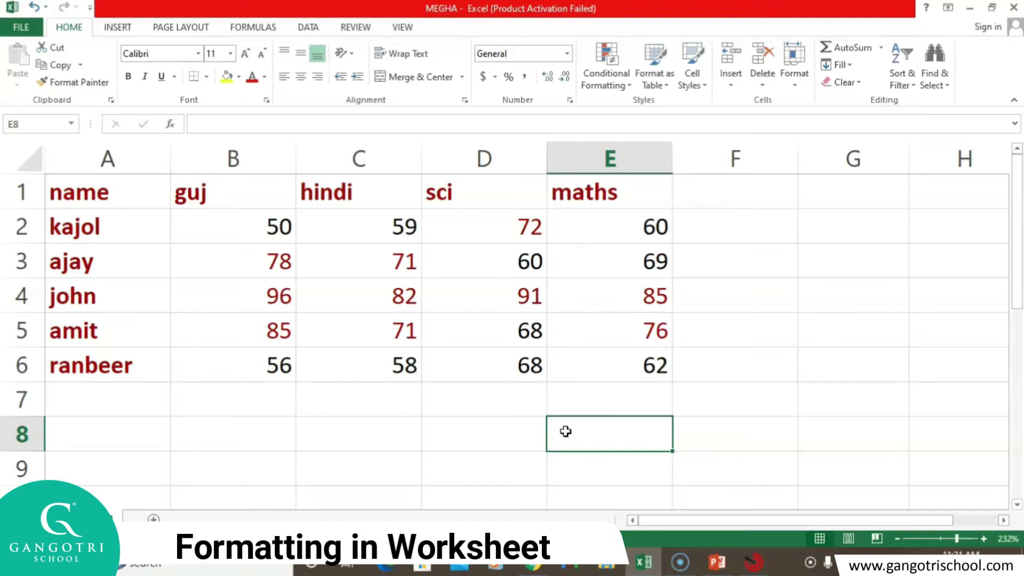
# Switch to the PowerPoint lesson, present the Data Filtering slide as a slide show from that slide, and end the show.
pyautogui.click(714, 568)
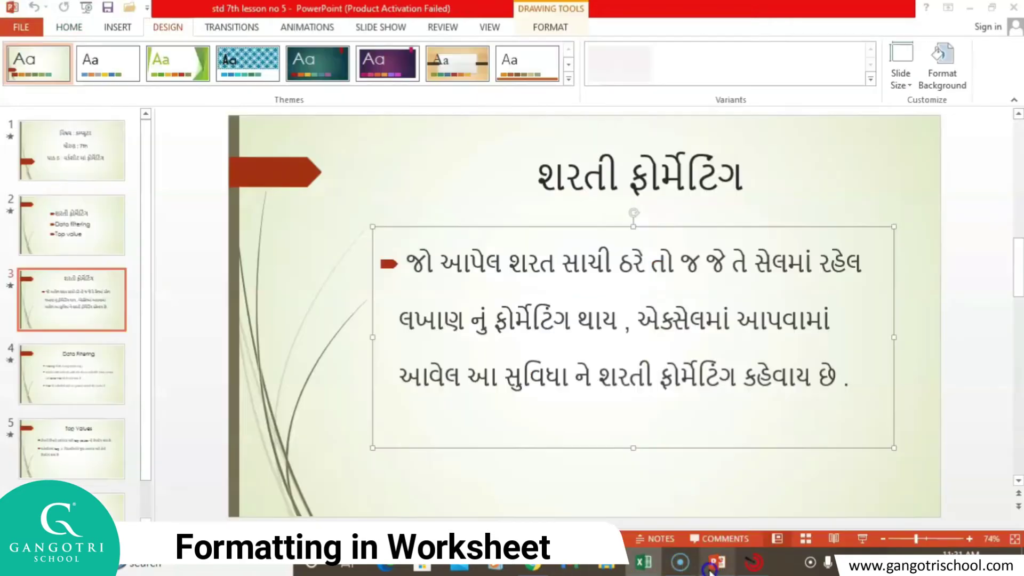
pyautogui.click(102, 379)
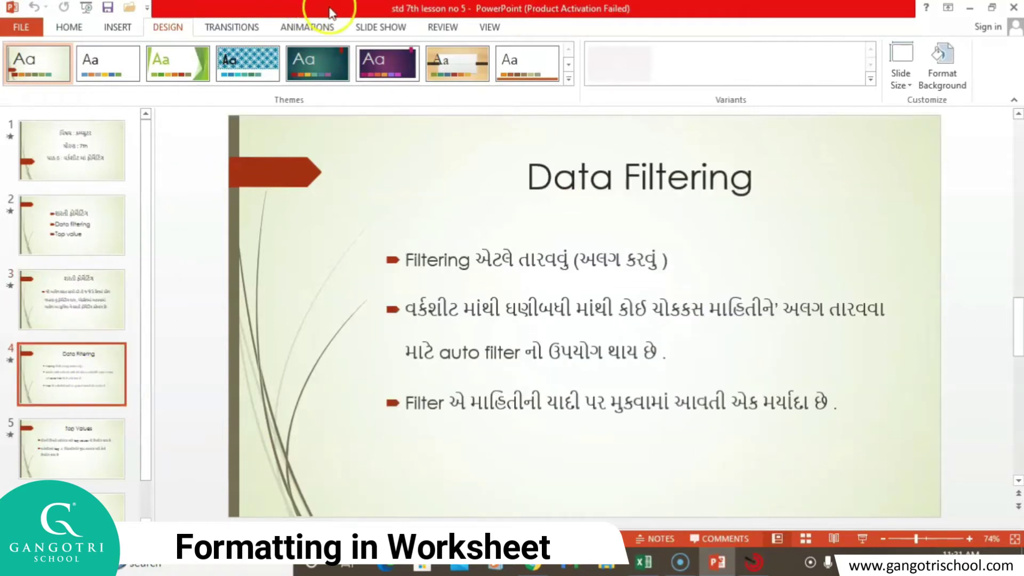
pyautogui.click(368, 27)
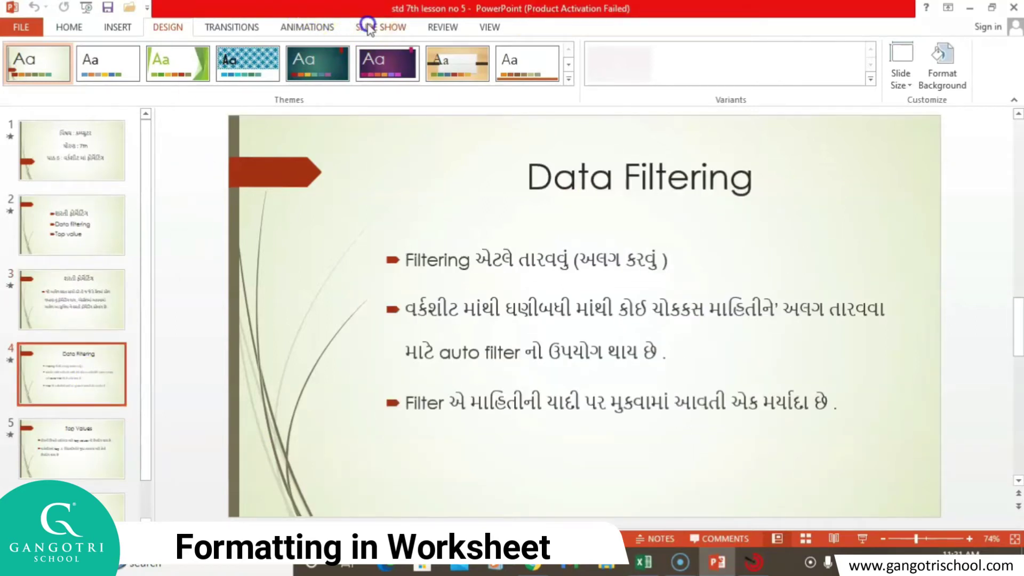
pyautogui.click(75, 86)
pyautogui.click(76, 85)
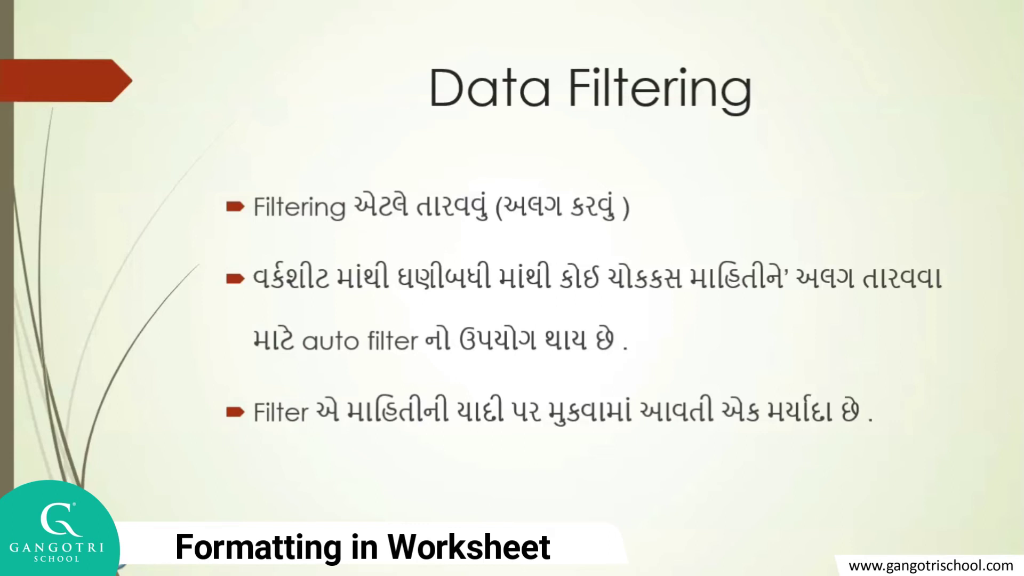
pyautogui.press('Escape')
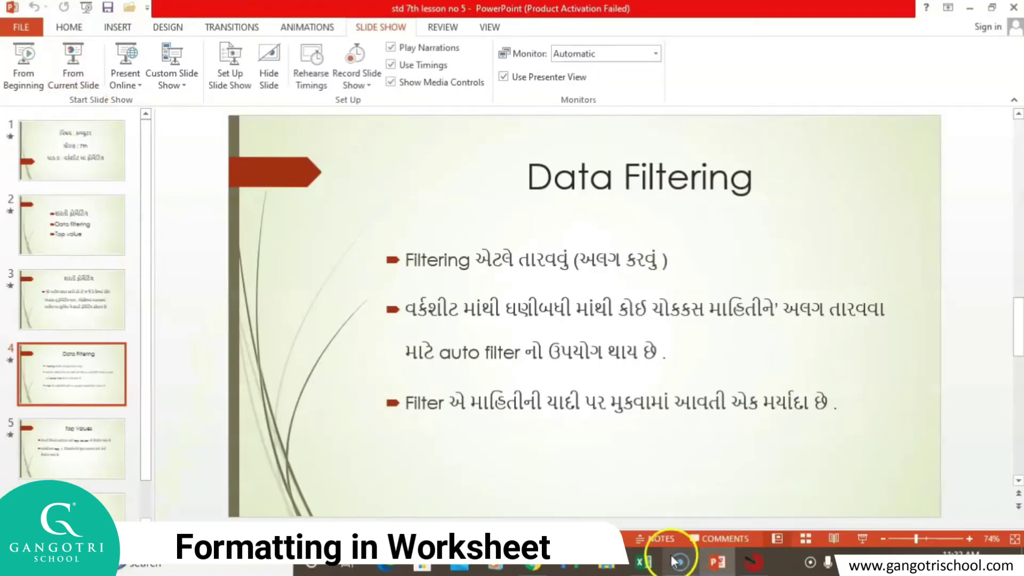
# Switch back to the marks worksheet in Excel and select cell D6 in the sci column.
pyautogui.click(644, 561)
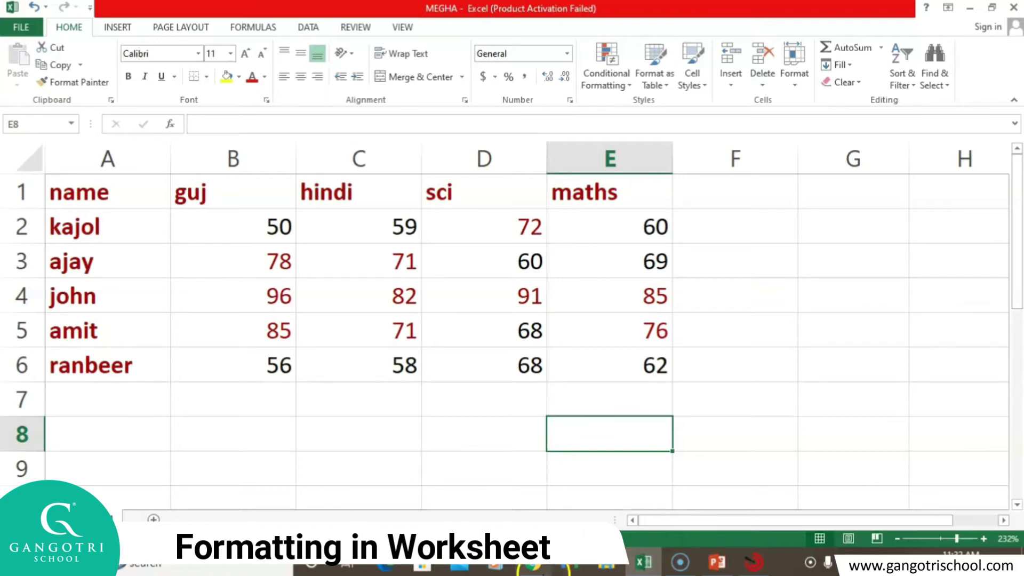
pyautogui.click(531, 306)
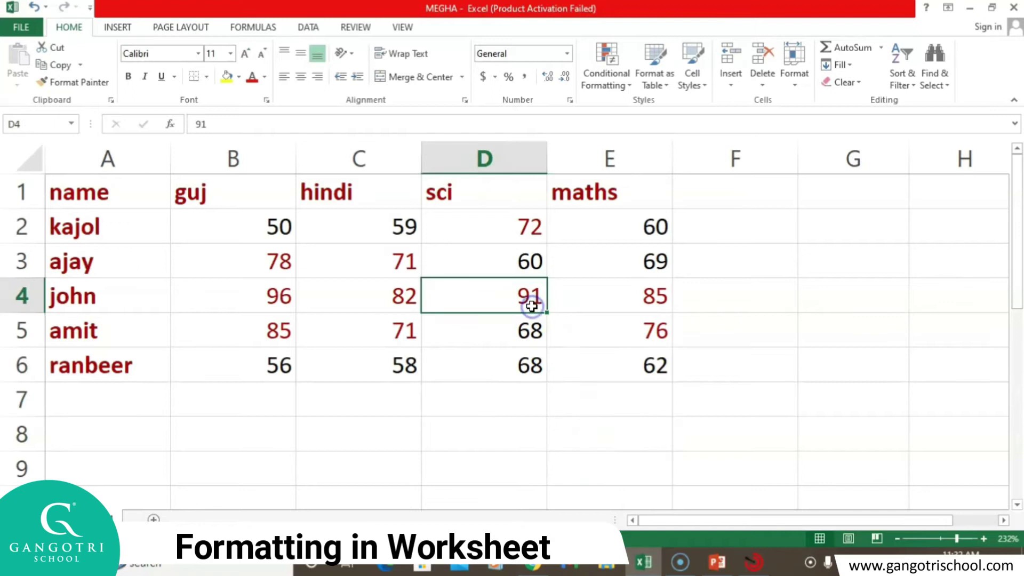
pyautogui.click(531, 376)
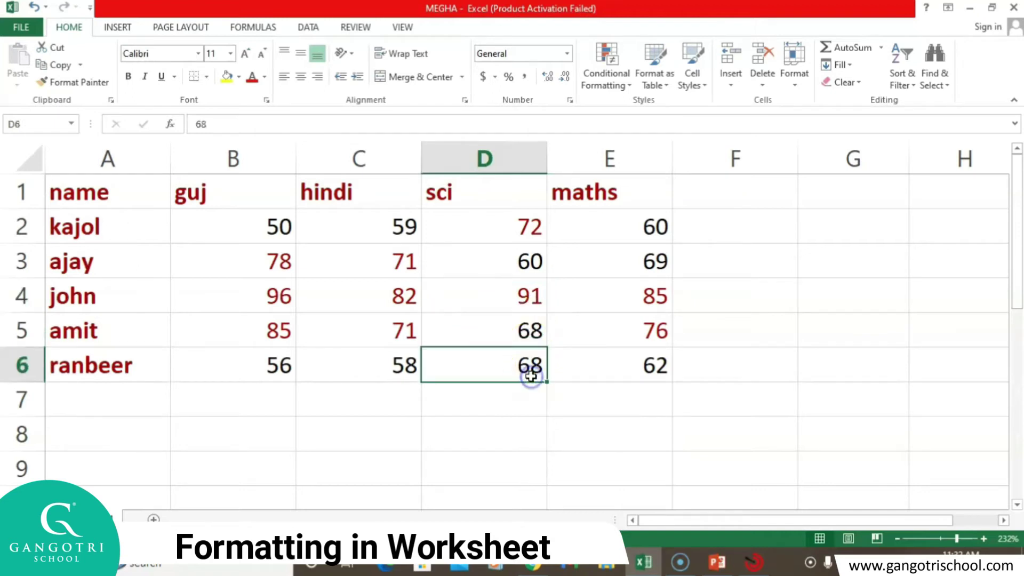
# Enter 91 as the sci mark in cell D6 and move the selection to an empty cell below the table.
pyautogui.write('91')
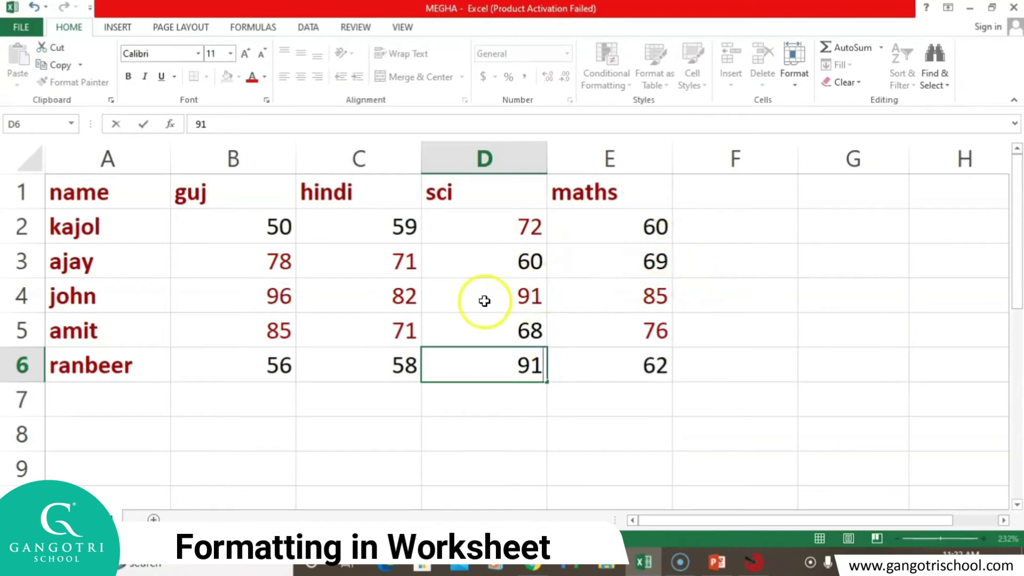
pyautogui.click(280, 260)
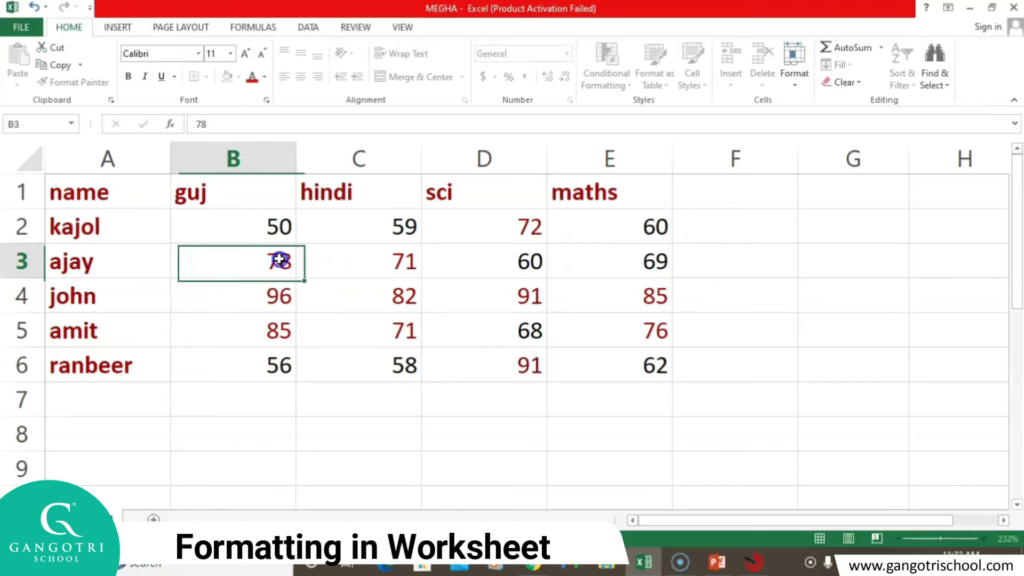
pyautogui.click(348, 463)
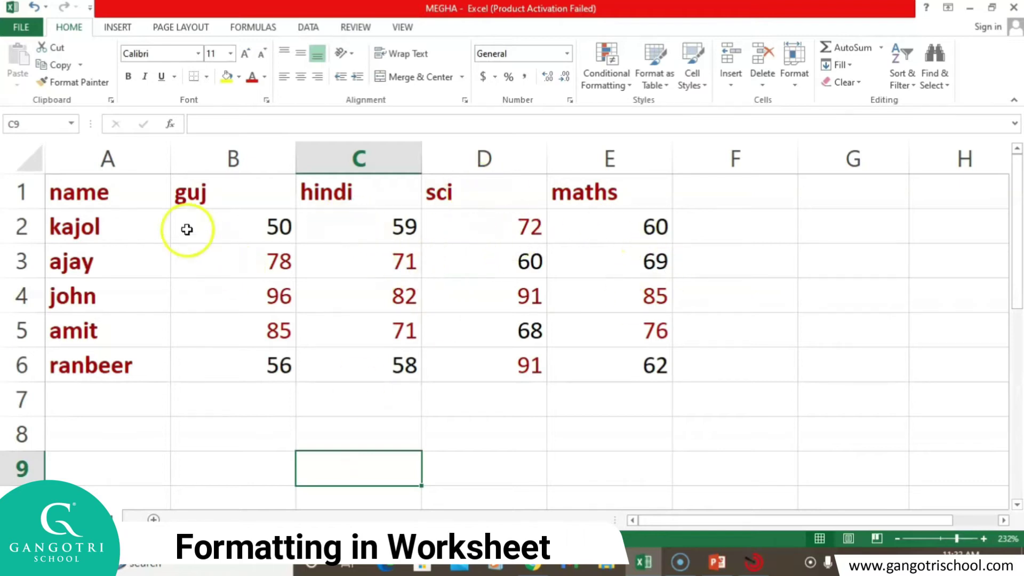
# Turn on filtering for the marks table A1:E6 and deselect the range.
pyautogui.moveTo(148, 193); pyautogui.dragTo(650, 370)
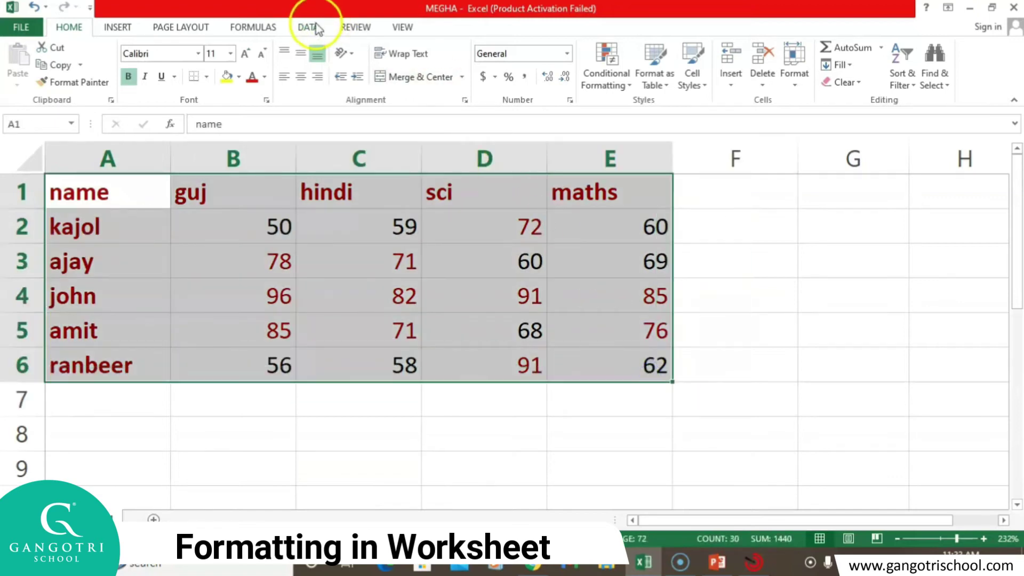
pyautogui.click(309, 27)
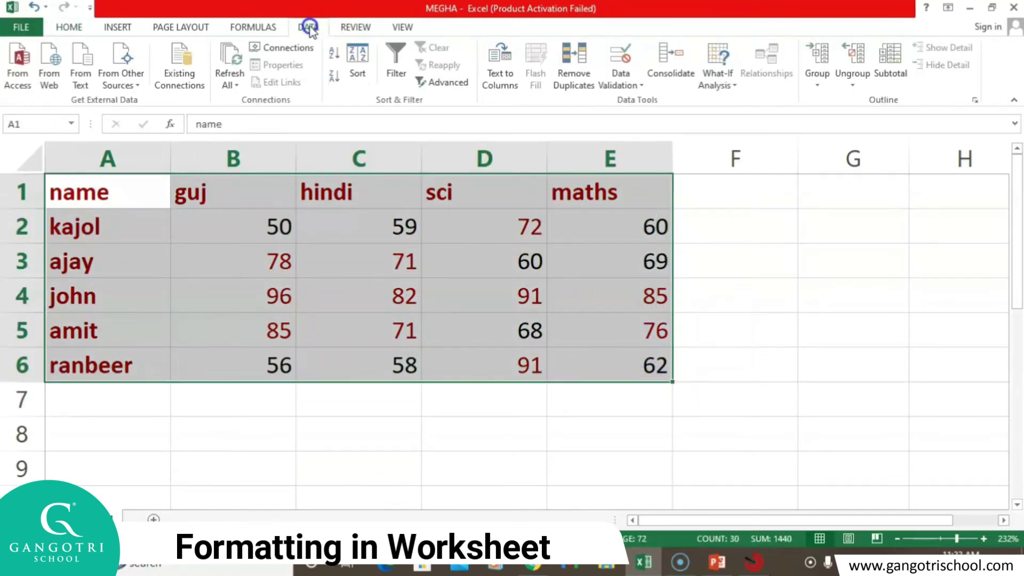
pyautogui.doubleClick(311, 28)
pyautogui.doubleClick(314, 27)
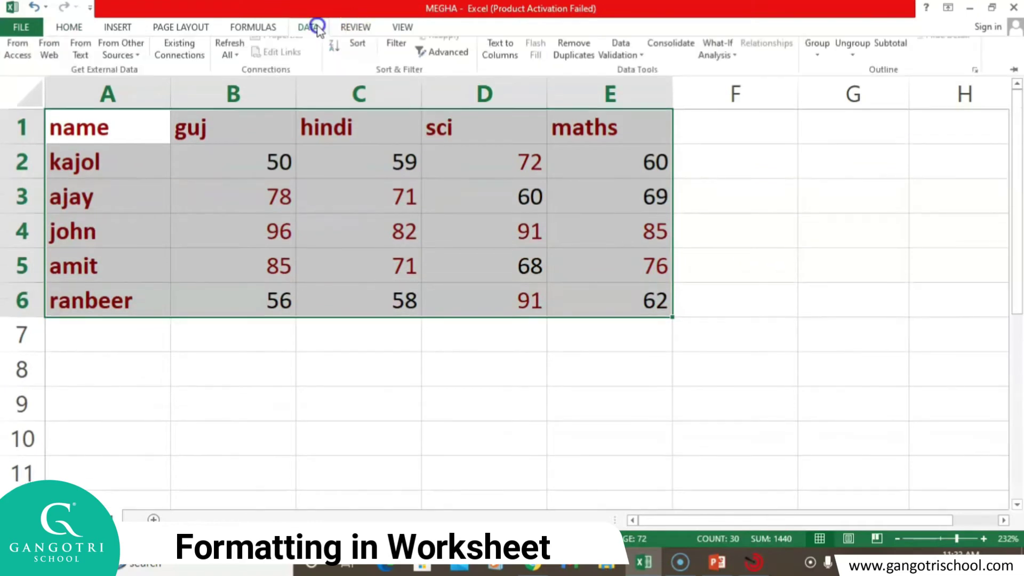
pyautogui.click(406, 79)
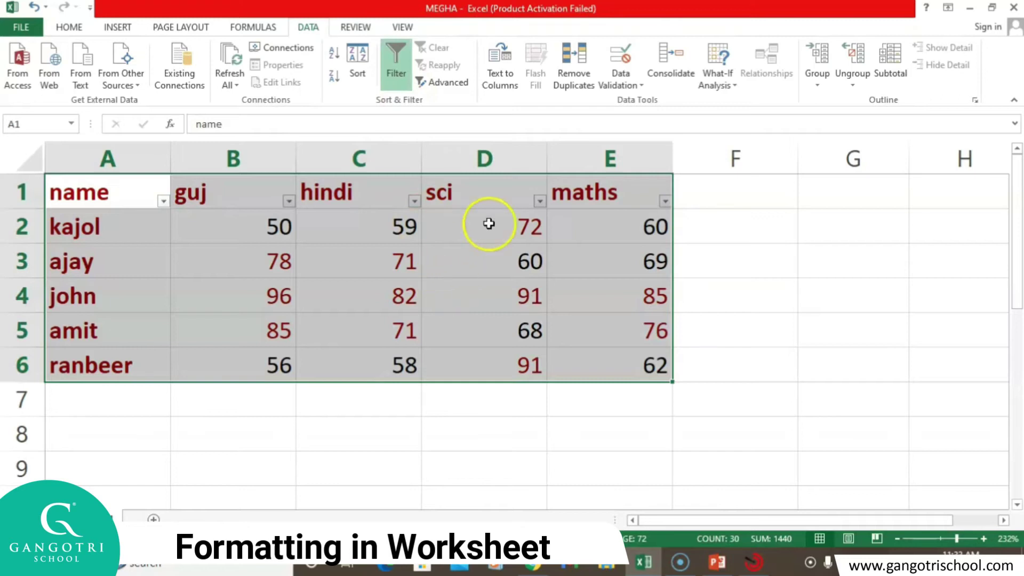
pyautogui.click(518, 288)
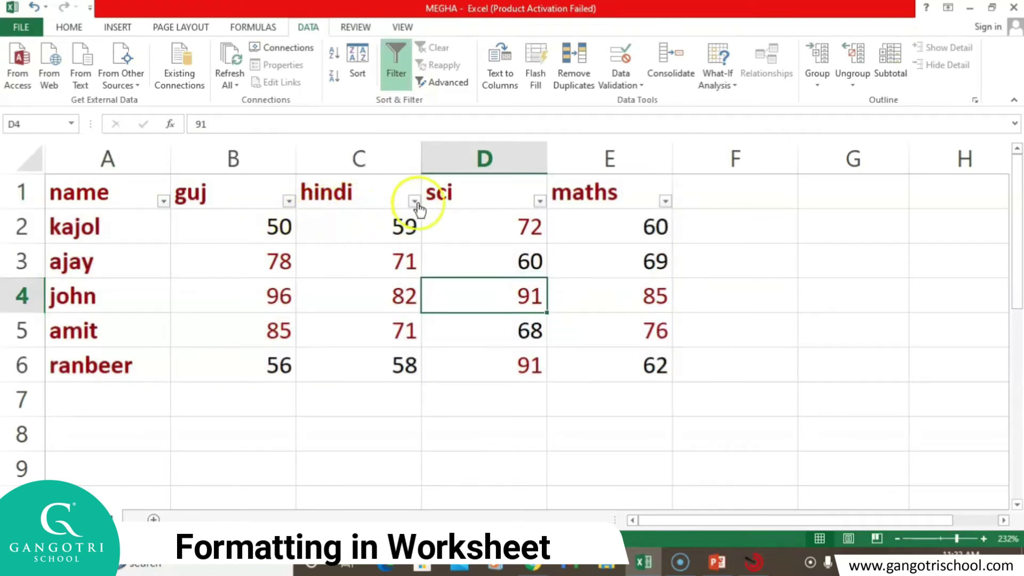
# Sort the marks table by the sci column from smallest to largest, and re-sort it from largest to smallest.
pyautogui.click(541, 204)
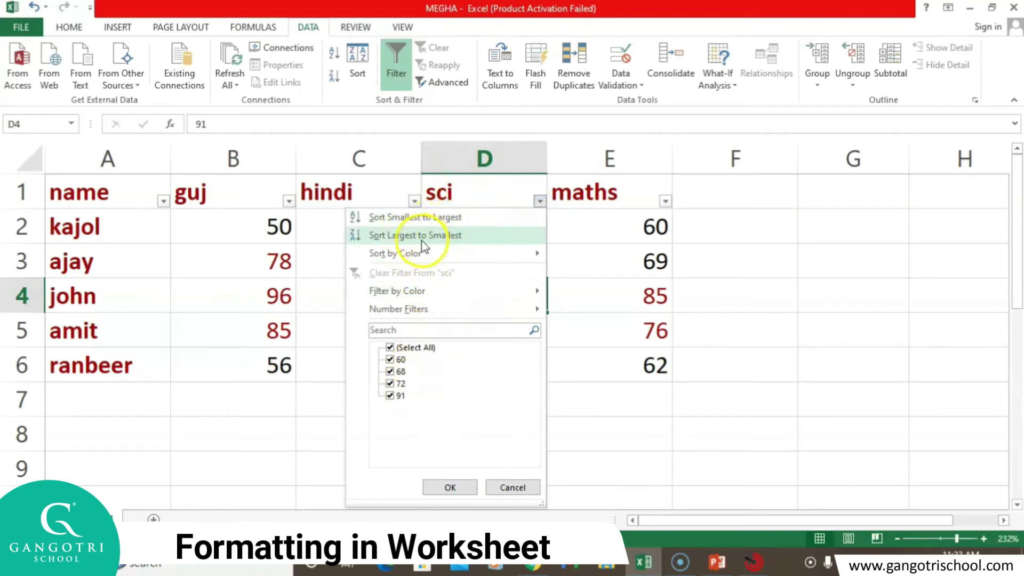
pyautogui.click(458, 223)
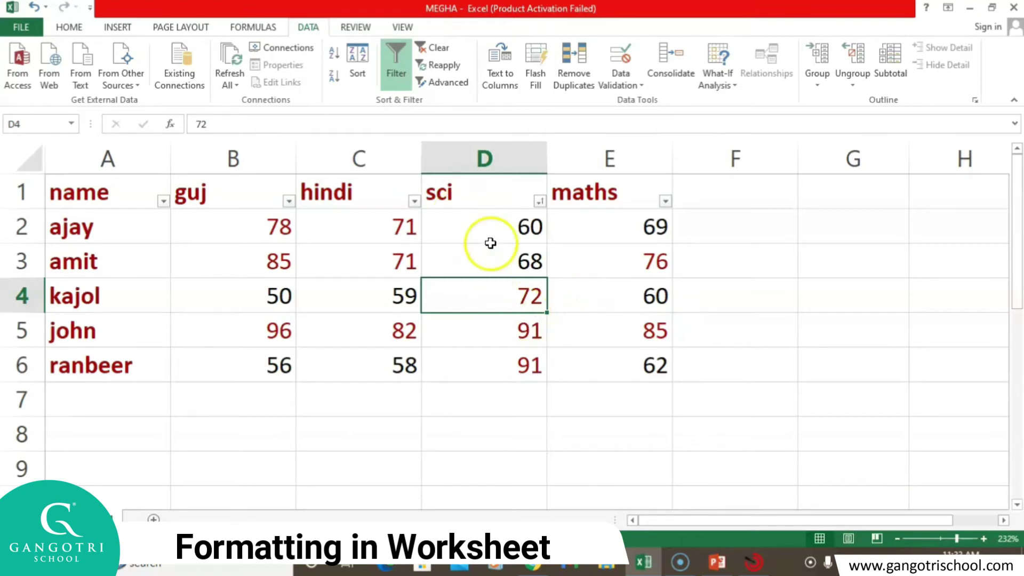
pyautogui.click(538, 201)
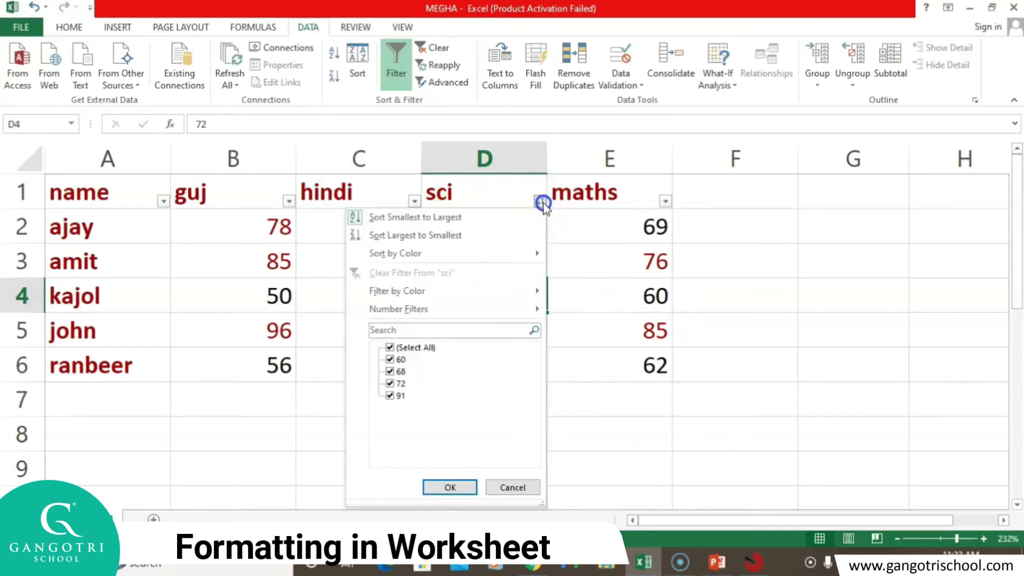
pyautogui.click(496, 235)
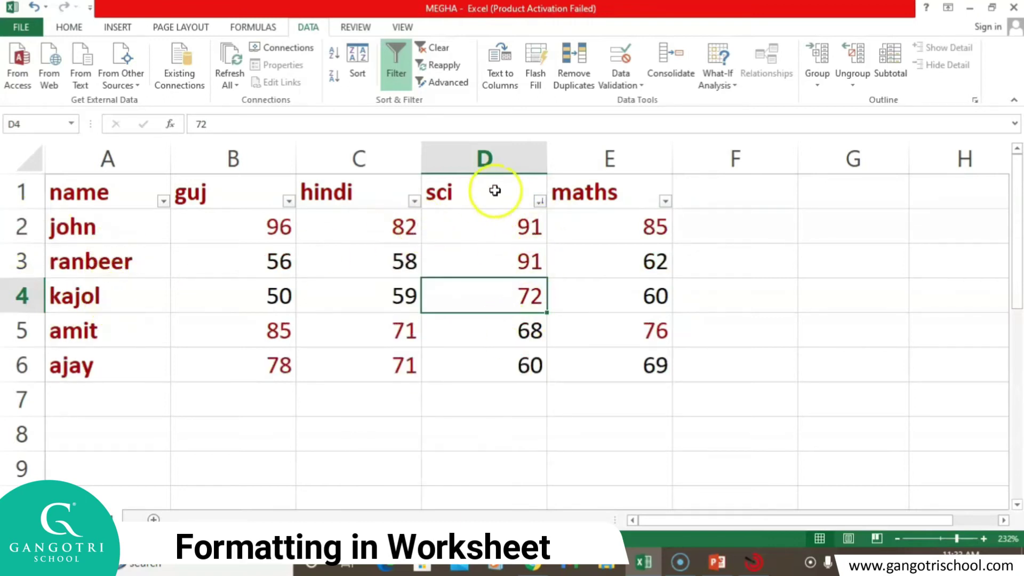
# Filter the sci column to show only the rows with 91, excluding 60, 68 and 72.
pyautogui.click(539, 201)
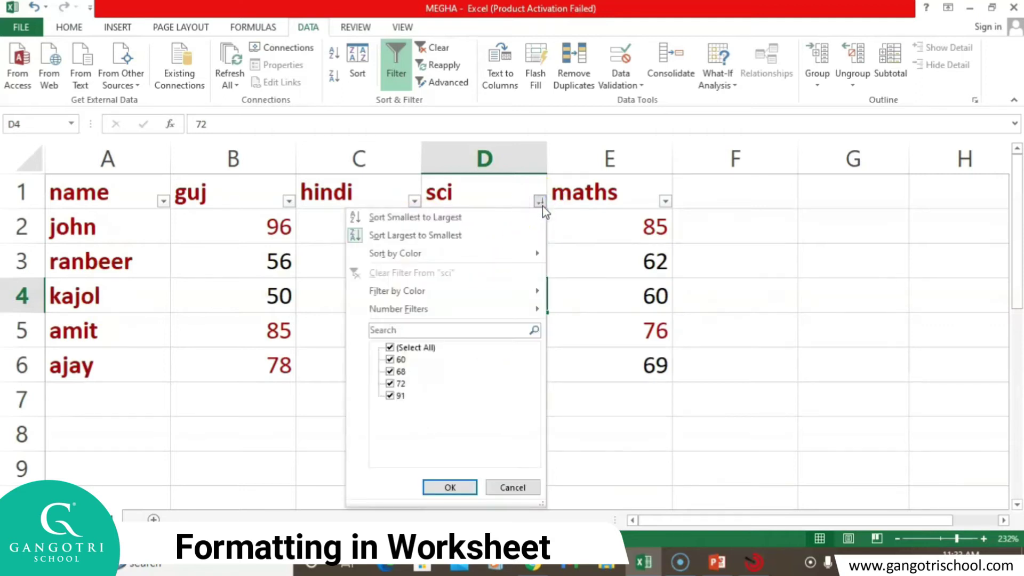
pyautogui.click(390, 383)
pyautogui.click(389, 371)
pyautogui.click(390, 359)
pyautogui.click(451, 486)
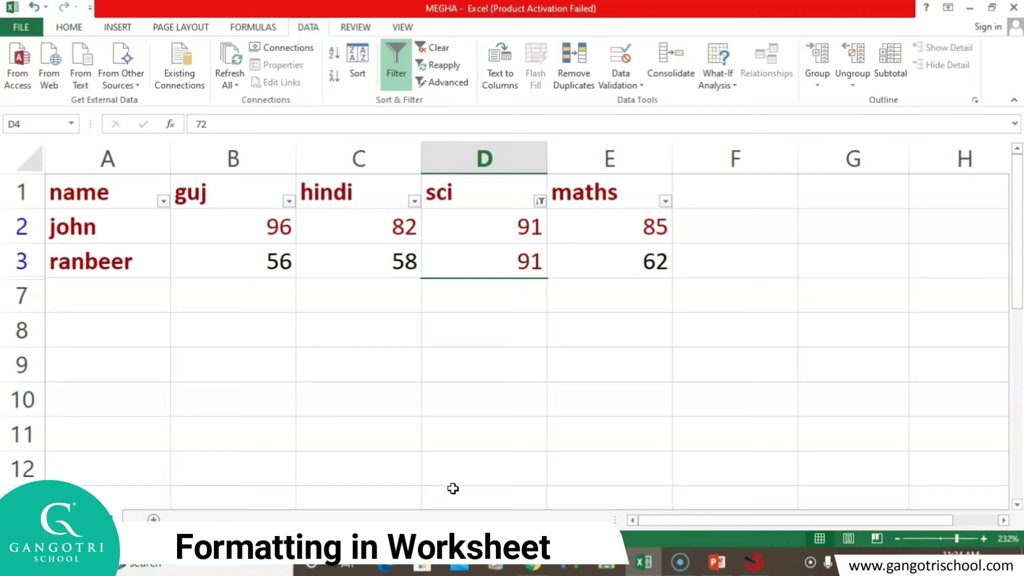
# Restore all values in the sci column filter and turn off filtering for the table.
pyautogui.click(539, 203)
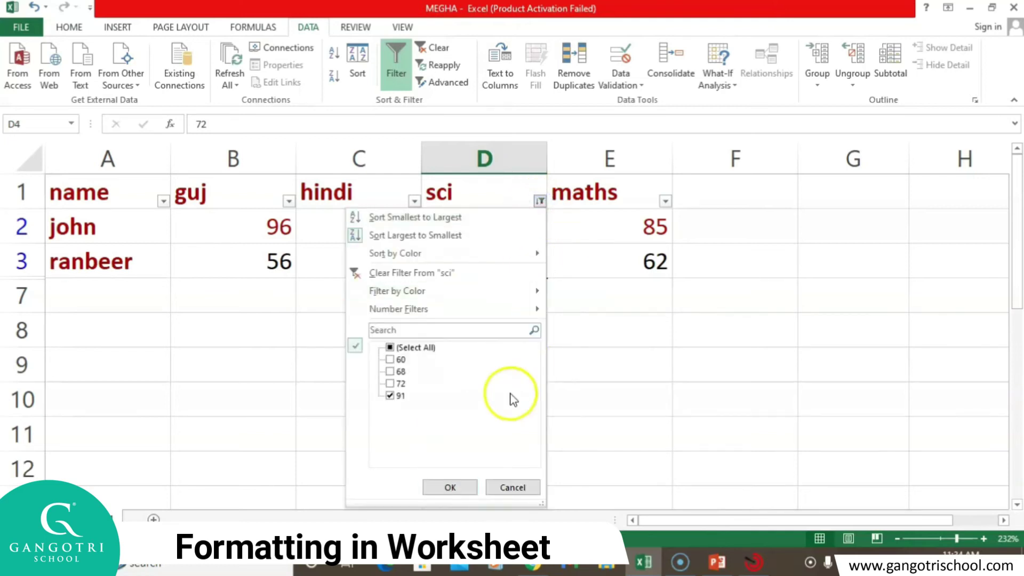
pyautogui.click(390, 348)
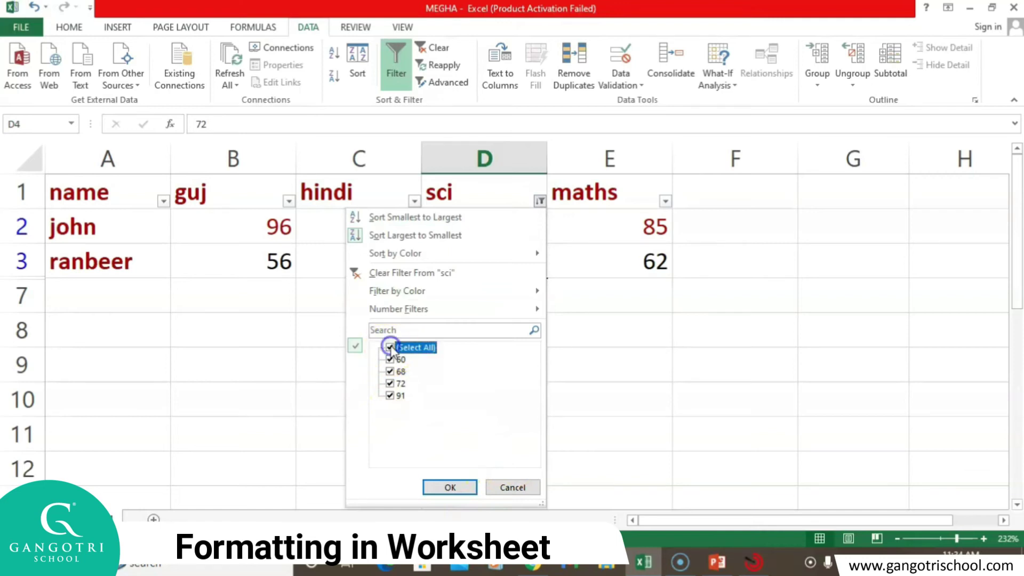
pyautogui.click(451, 487)
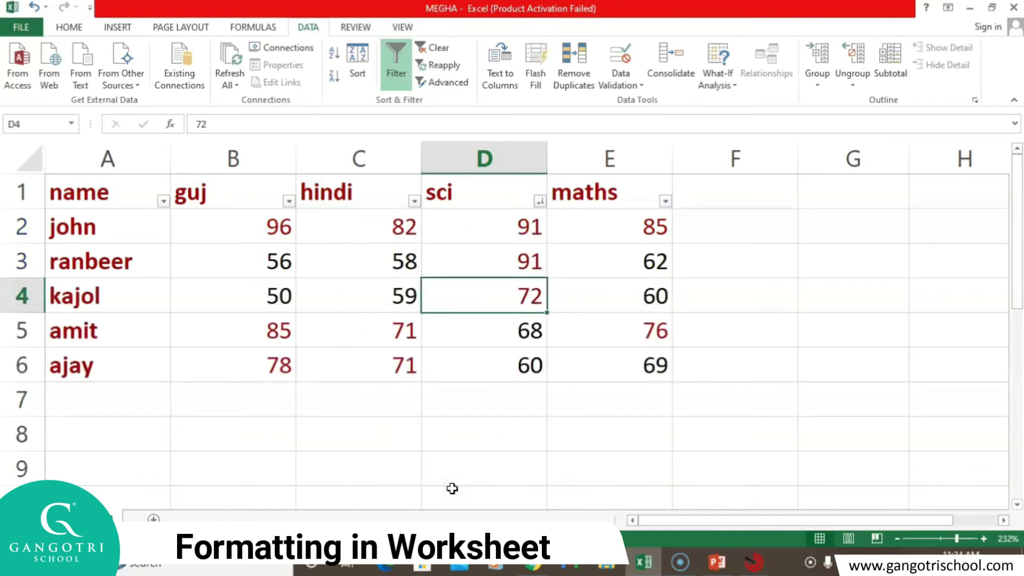
pyautogui.click(396, 64)
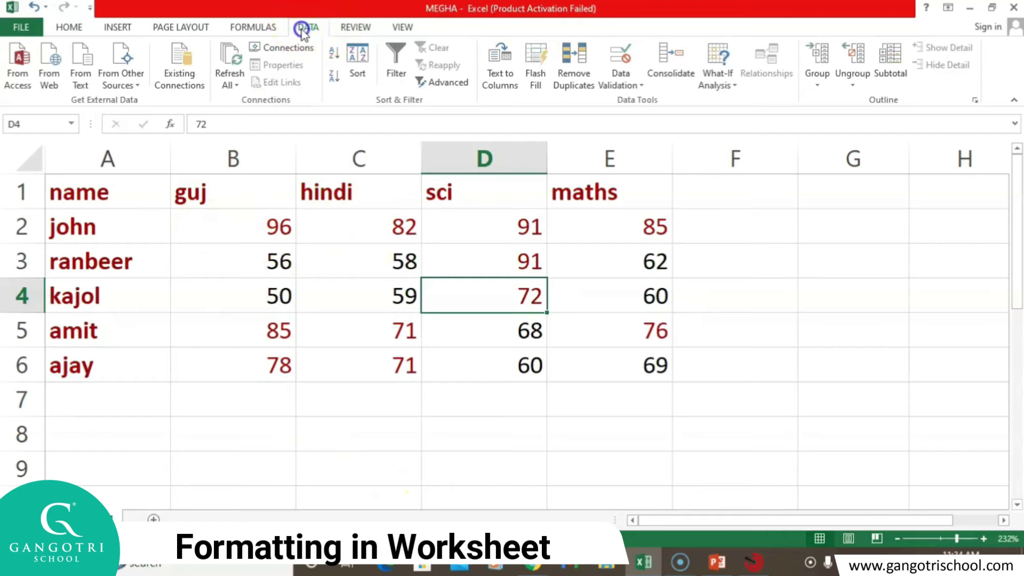
# Filter the table again to show only 91 in the sci column, and remove the filter.
pyautogui.click(404, 77)
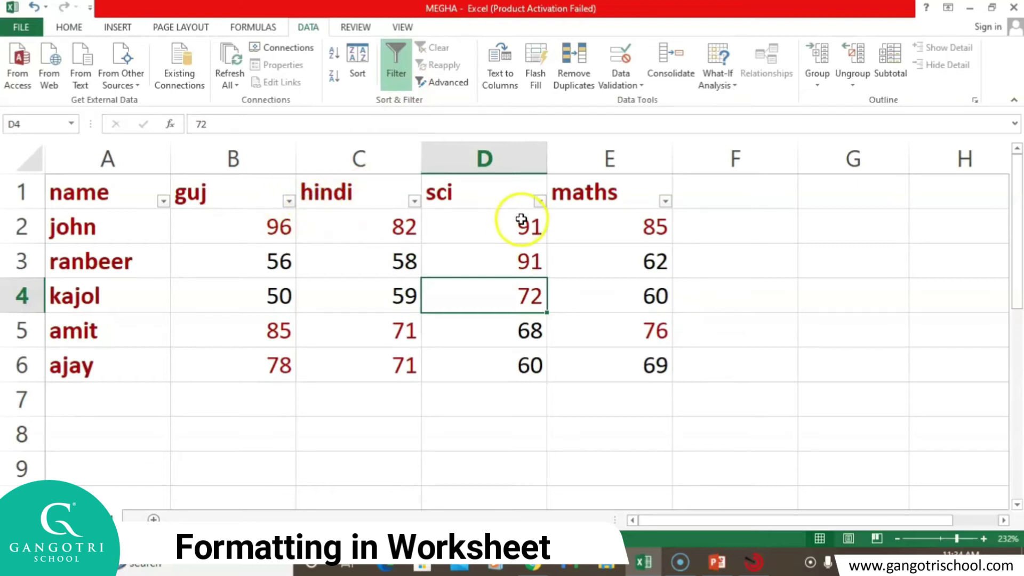
pyautogui.click(540, 201)
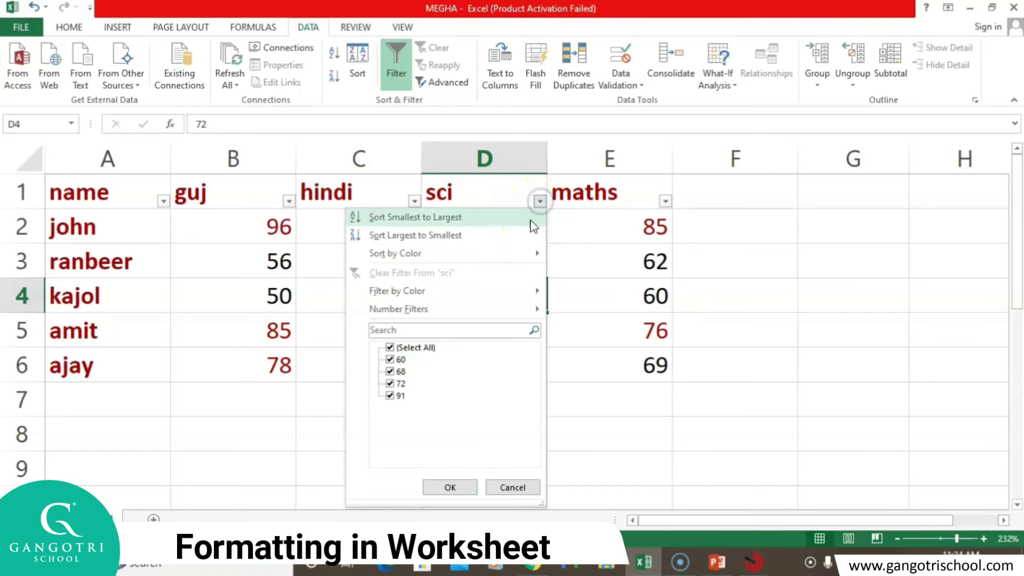
pyautogui.click(390, 383)
pyautogui.click(390, 372)
pyautogui.click(390, 360)
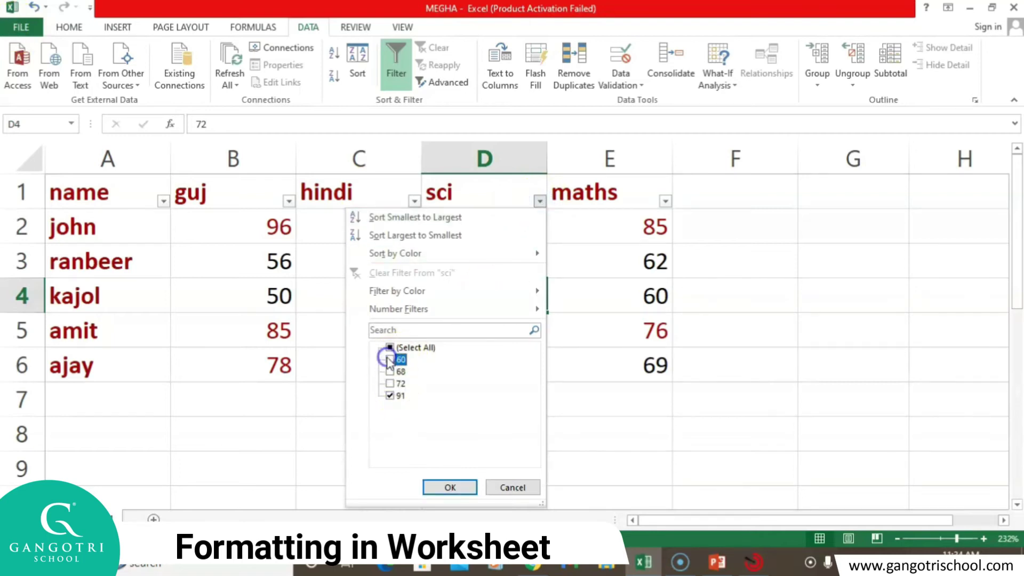
pyautogui.click(468, 489)
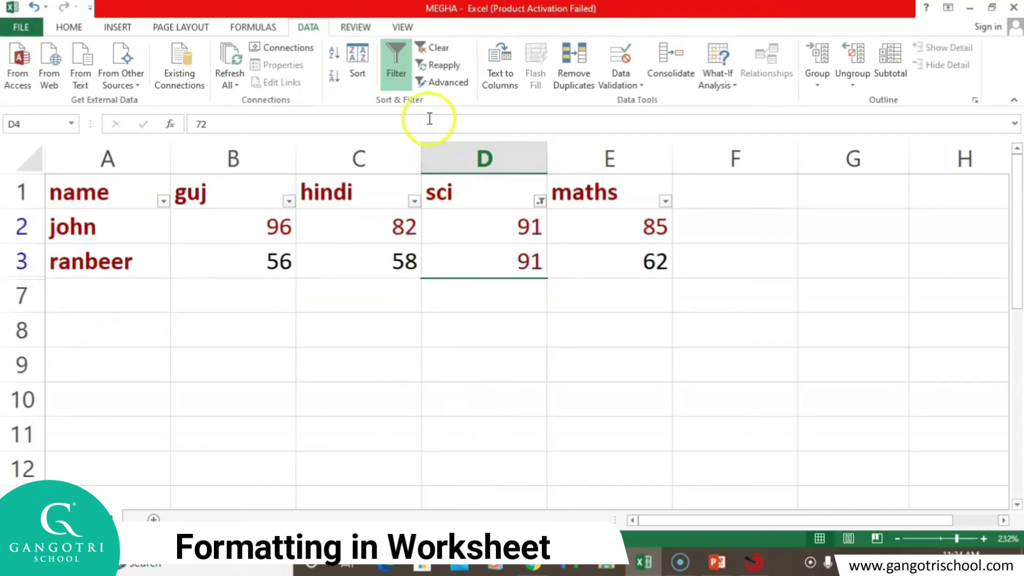
pyautogui.click(399, 87)
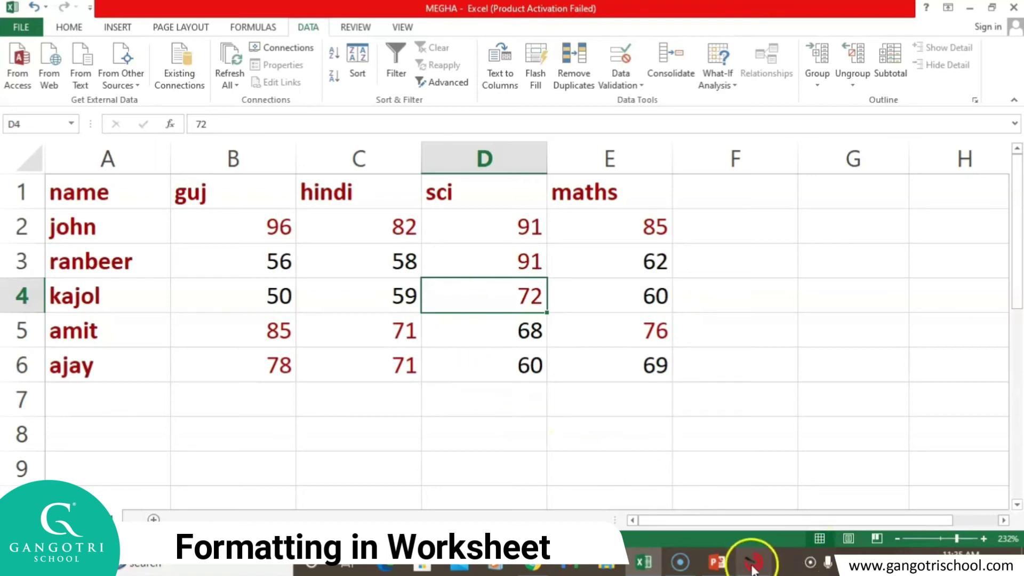
# Switch to the PowerPoint lesson, present the Top Values slide as a slide show from that slide, and end the show.
pyautogui.click(717, 562)
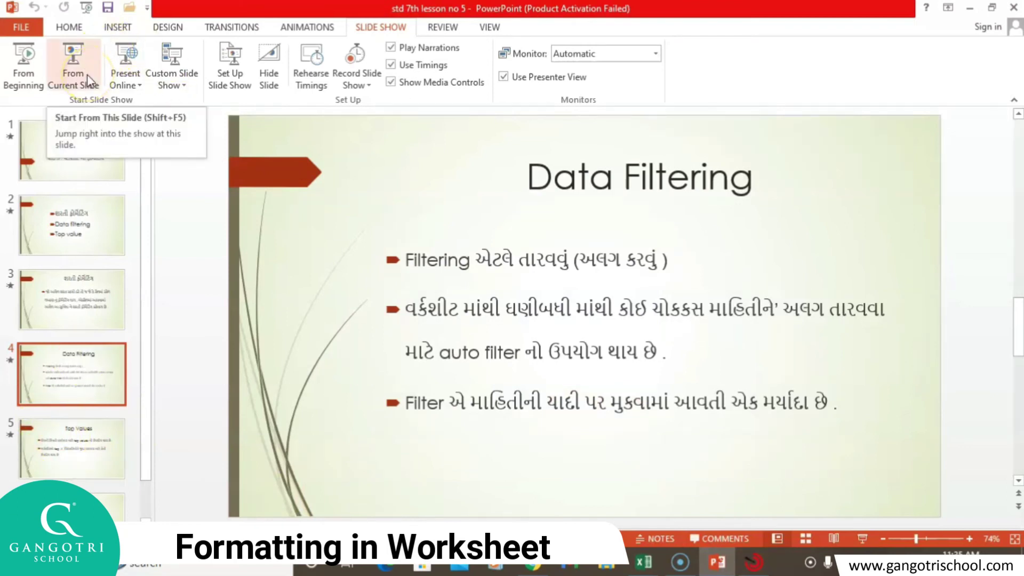
pyautogui.click(86, 457)
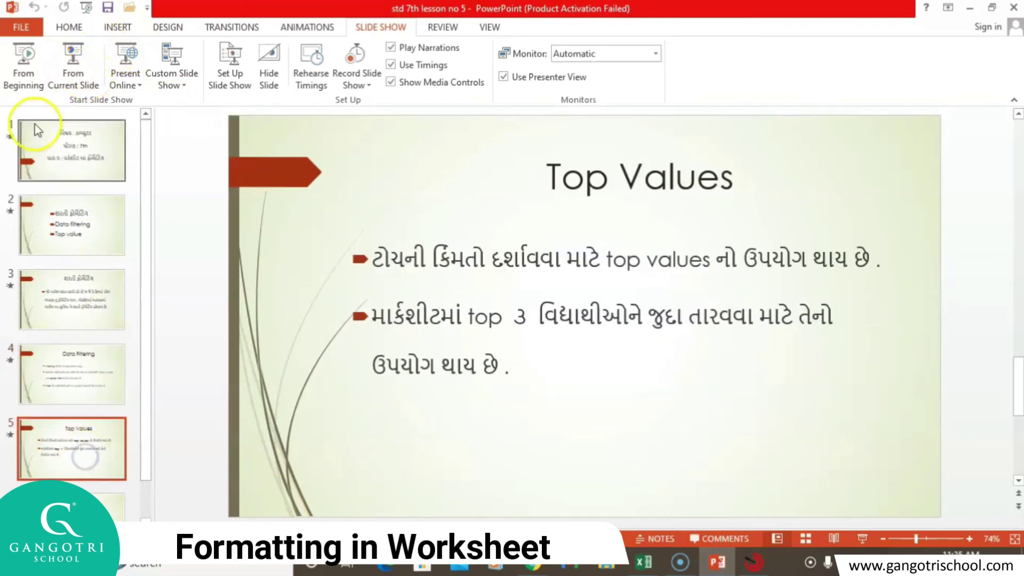
pyautogui.click(73, 51)
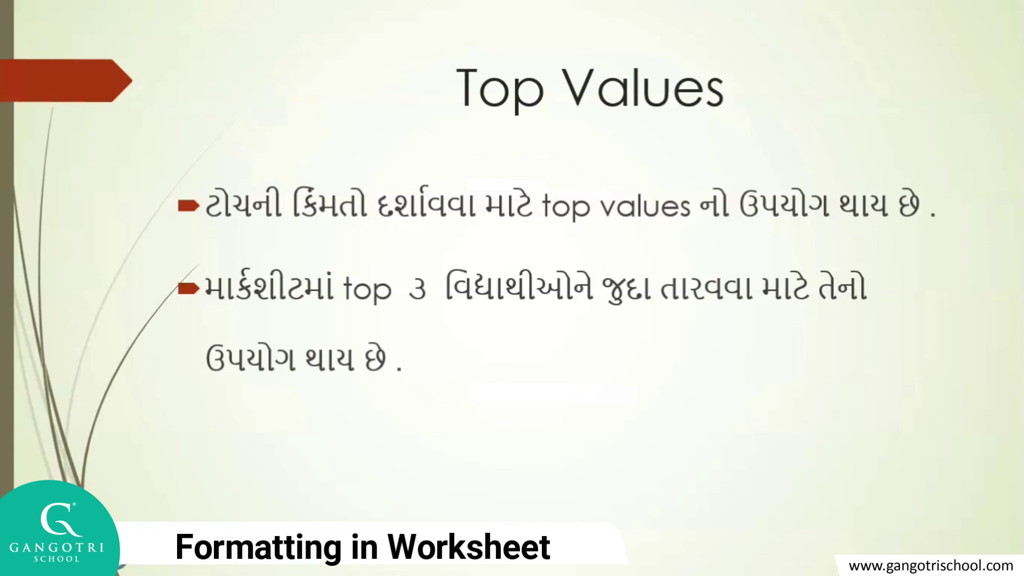
pyautogui.press('Escape')
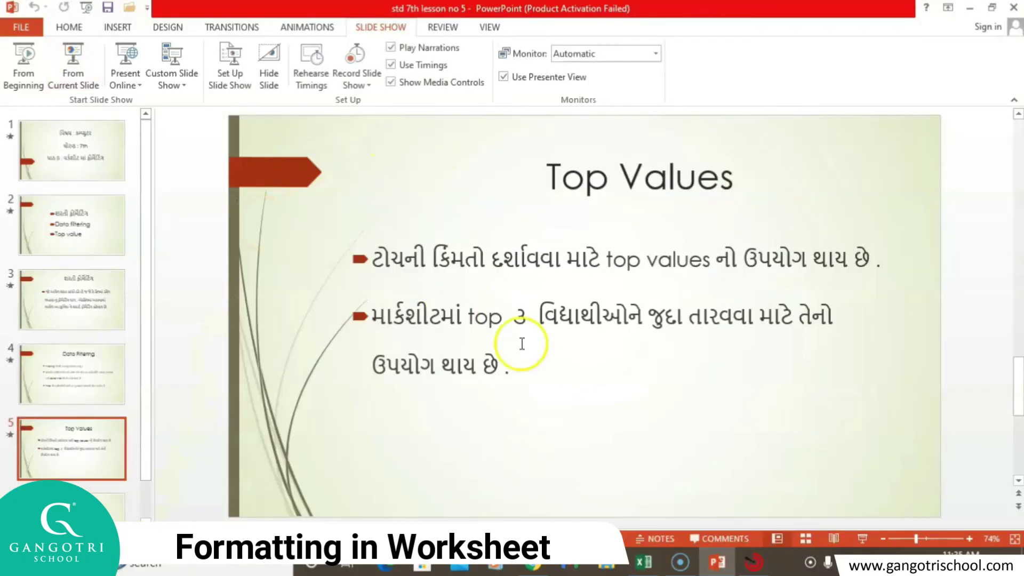
# Switch back to the marks worksheet in Excel and start a Top 10 Items conditional formatting rule for A1:E6.
pyautogui.click(644, 562)
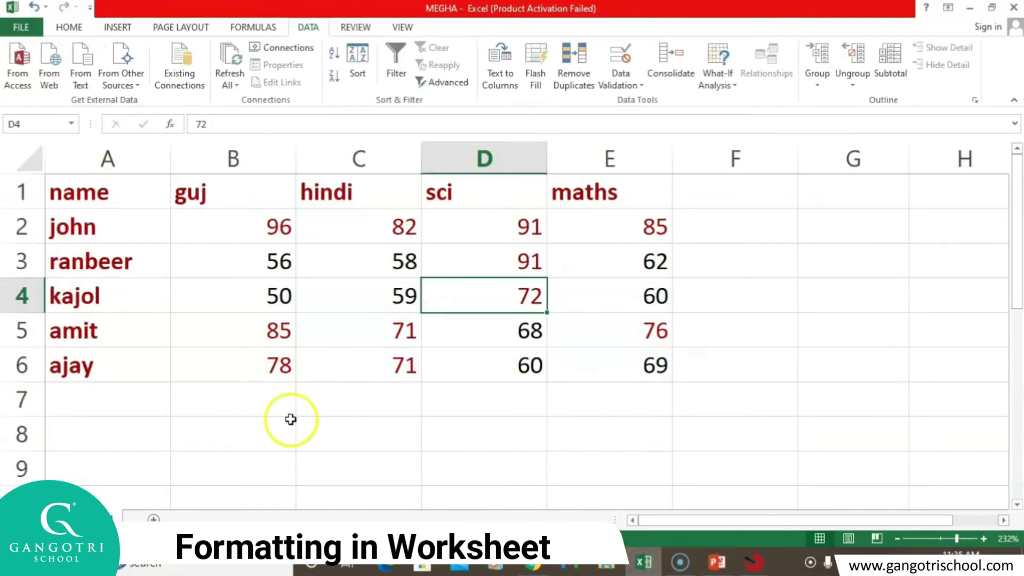
pyautogui.moveTo(121, 194); pyautogui.dragTo(608, 360)
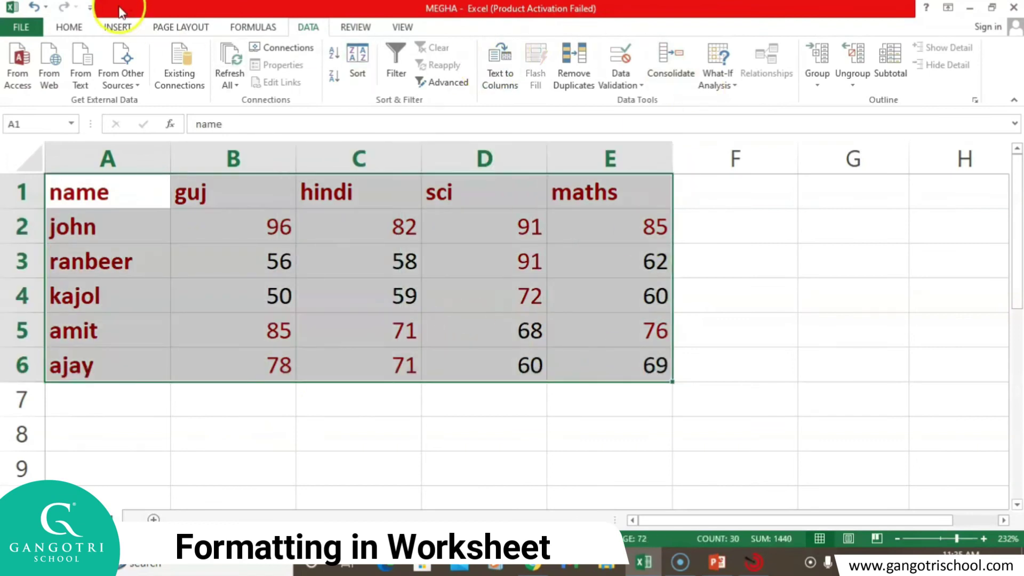
pyautogui.click(73, 27)
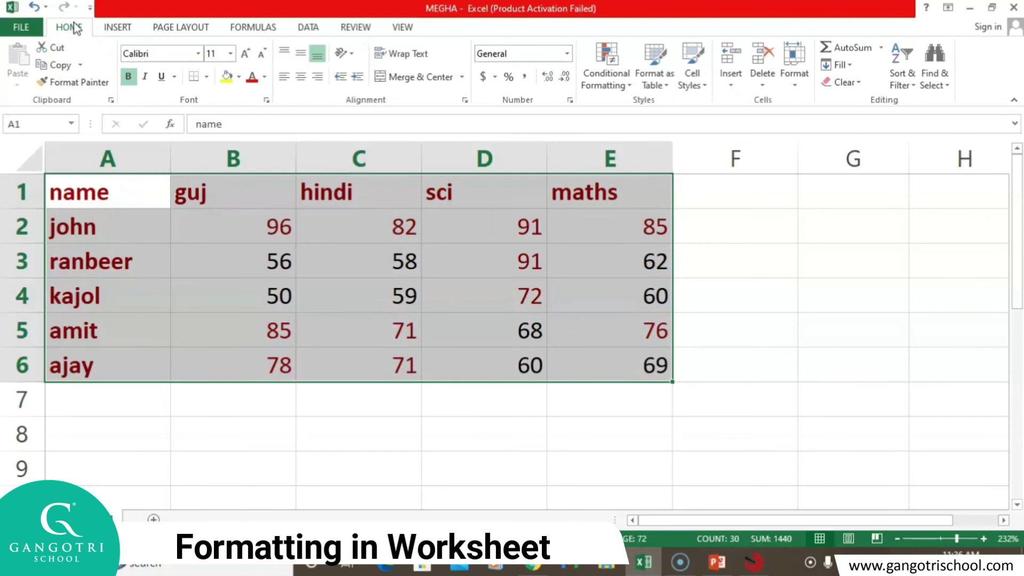
pyautogui.click(309, 27)
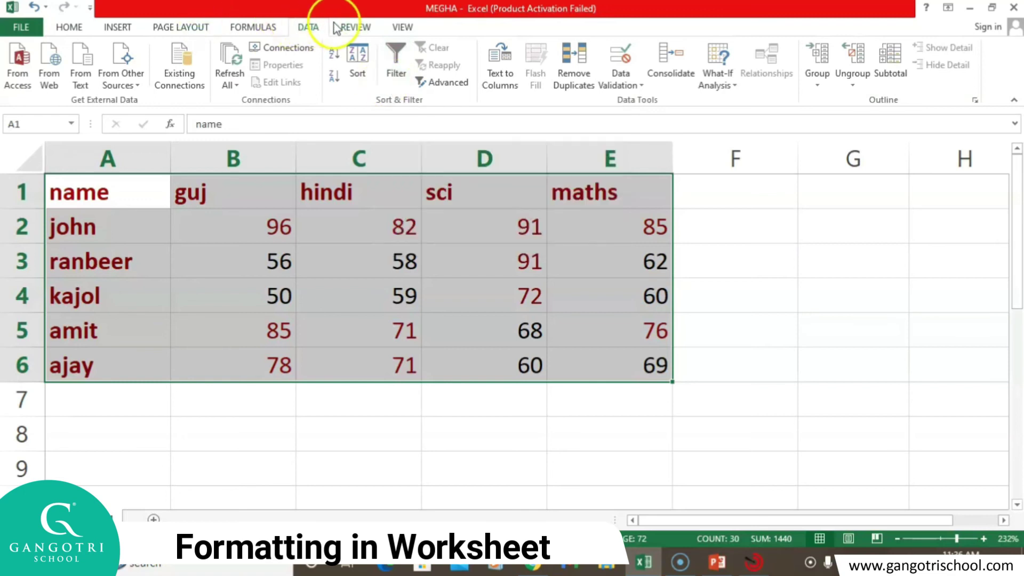
pyautogui.click(78, 30)
pyautogui.click(618, 88)
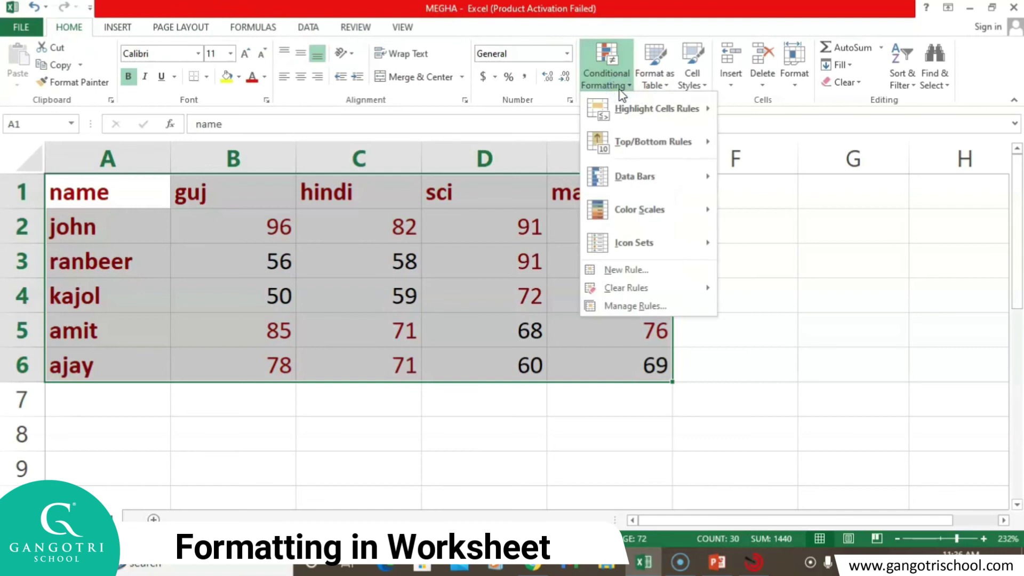
pyautogui.moveTo(706, 143)
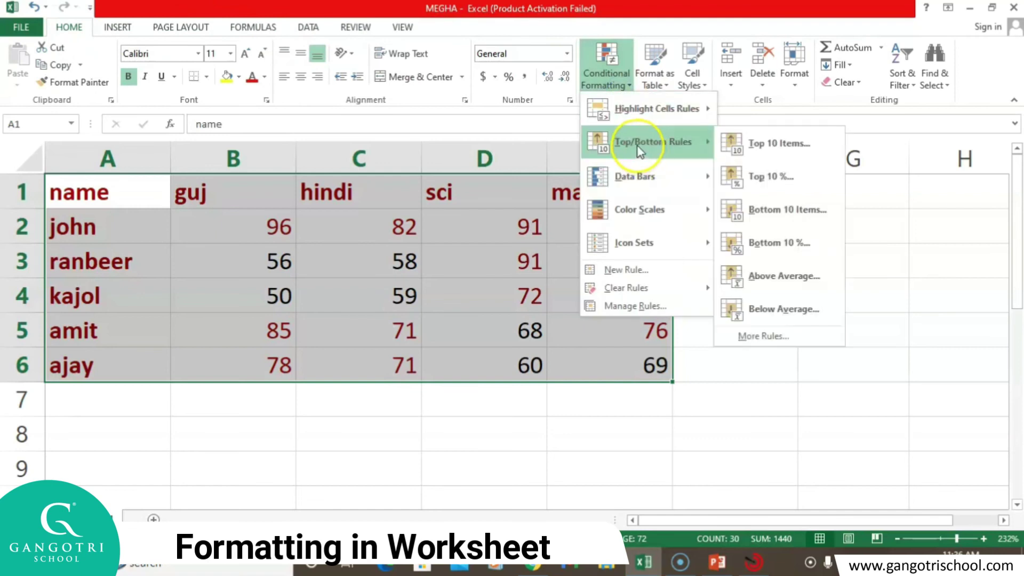
pyautogui.click(773, 149)
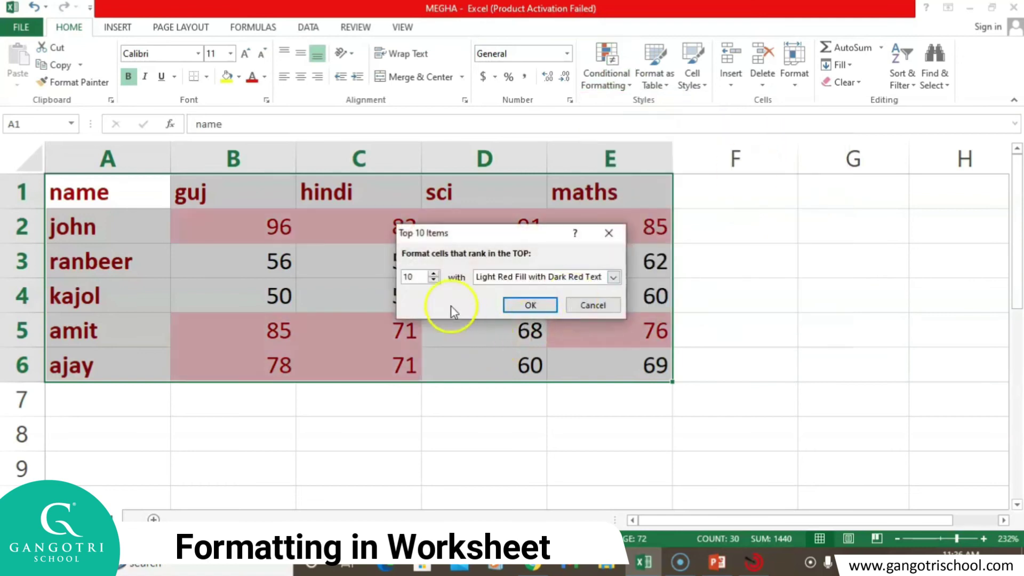
# Set the rule to the top 3 items with Light Red Fill with Dark Red Text and apply it to A1:E6.
pyautogui.click(432, 274)
pyautogui.click(433, 274)
pyautogui.click(433, 274)
pyautogui.click(433, 274)
pyautogui.click(433, 281)
pyautogui.click(432, 280)
pyautogui.click(433, 280)
pyautogui.click(433, 281)
pyautogui.click(433, 281)
pyautogui.click(433, 280)
pyautogui.click(433, 281)
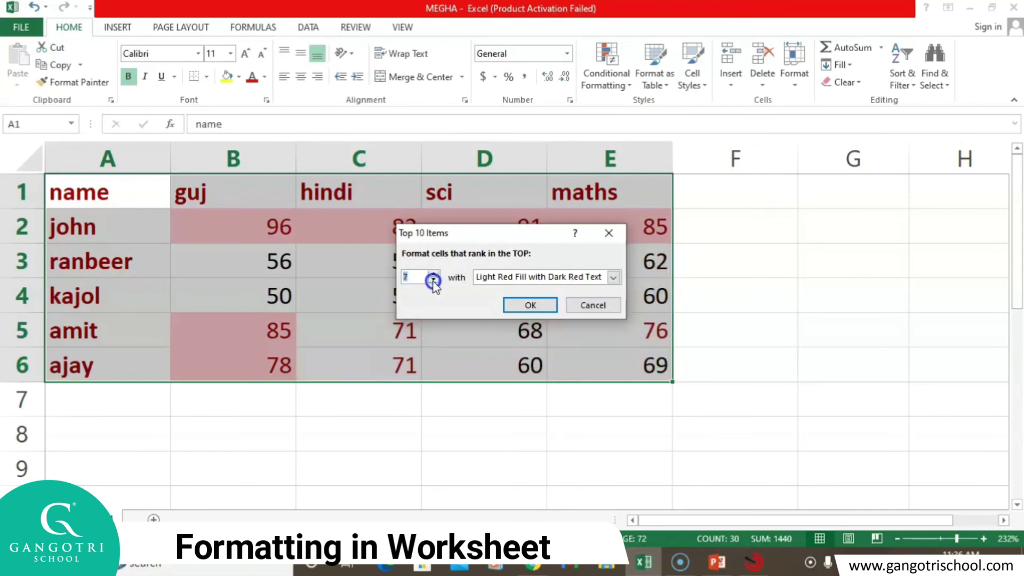
pyautogui.click(433, 281)
pyautogui.click(433, 280)
pyautogui.click(433, 280)
pyautogui.click(433, 280)
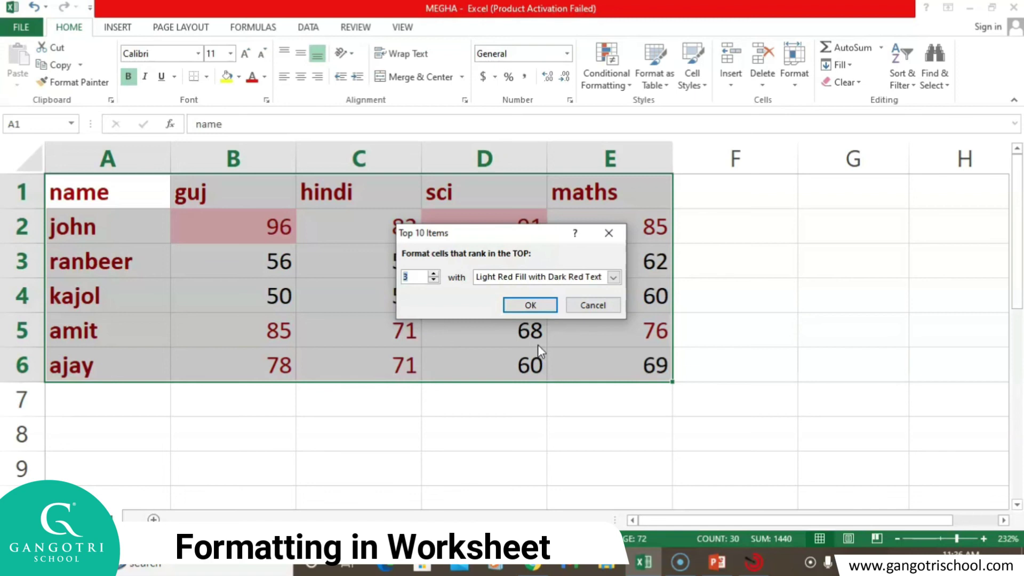
pyautogui.click(538, 306)
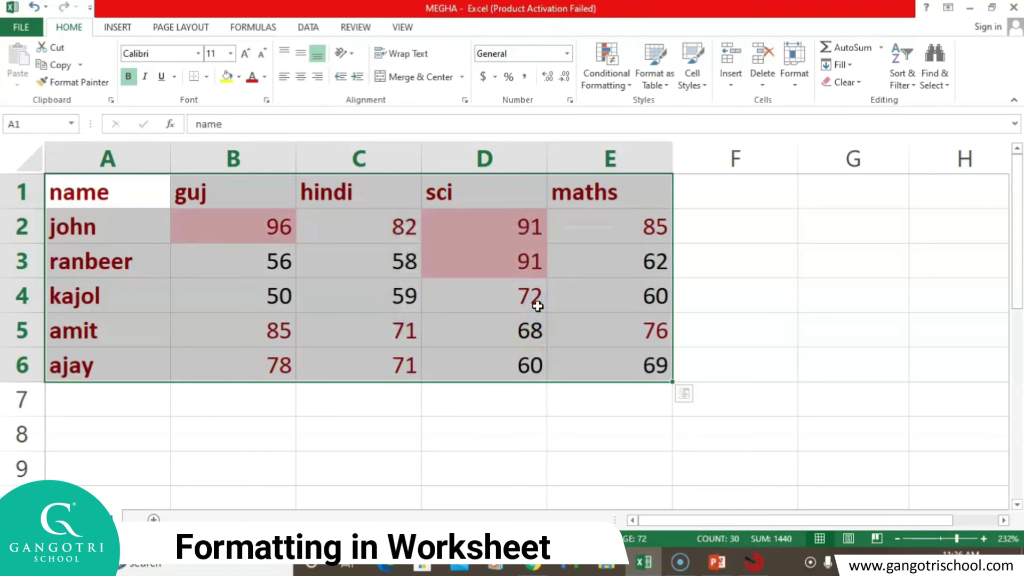
# Turn on filtering for the marks table in A1:E6.
pyautogui.click(901, 86)
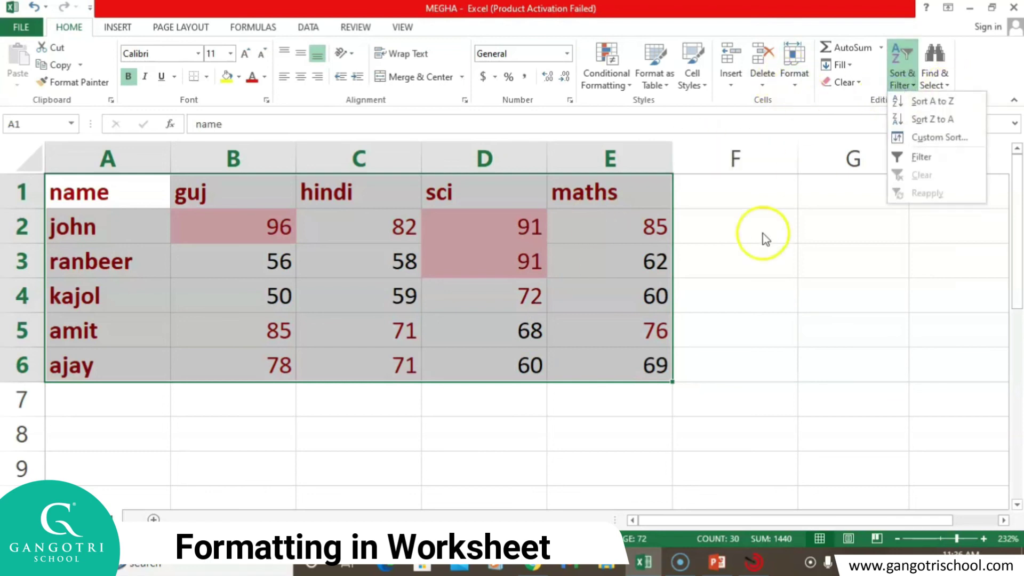
pyautogui.click(921, 158)
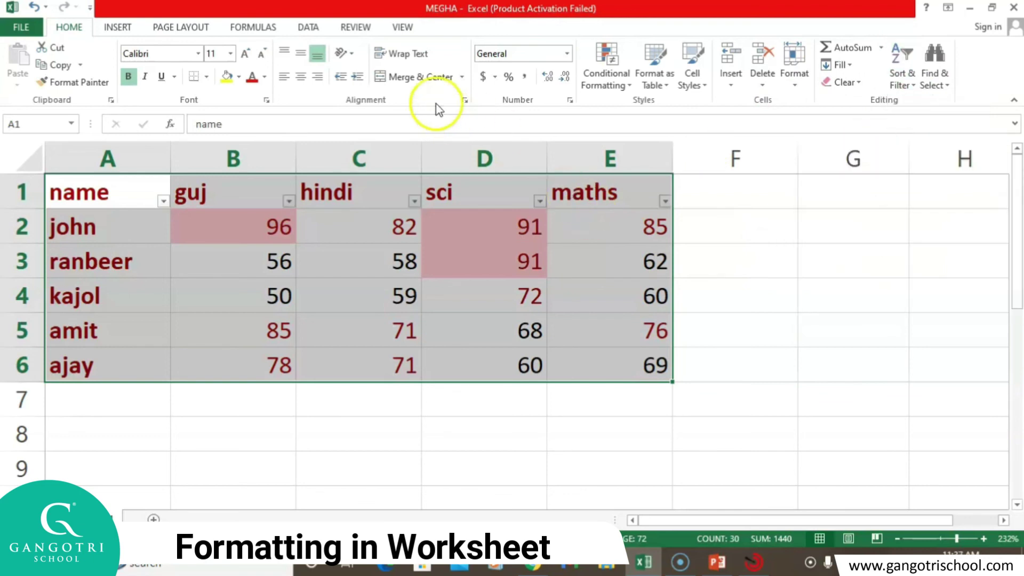
pyautogui.click(309, 30)
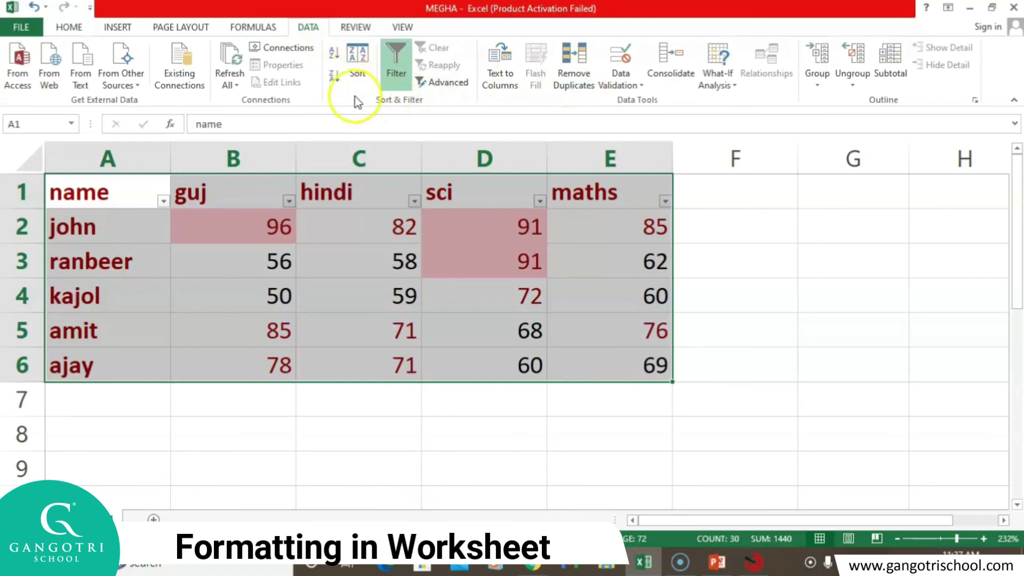
# Filter the hindi column to show only its top 3 items.
pyautogui.click(415, 202)
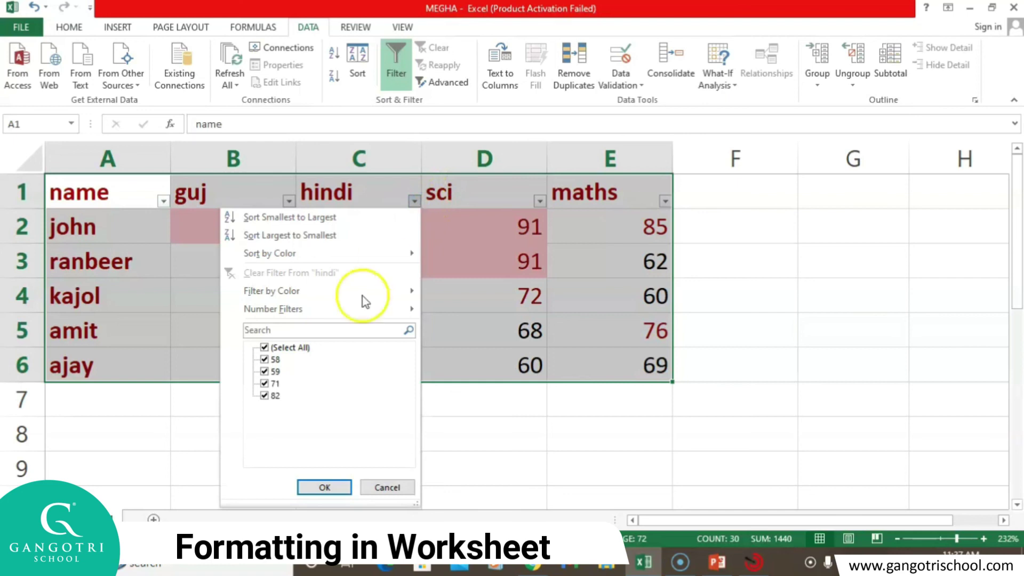
pyautogui.click(338, 315)
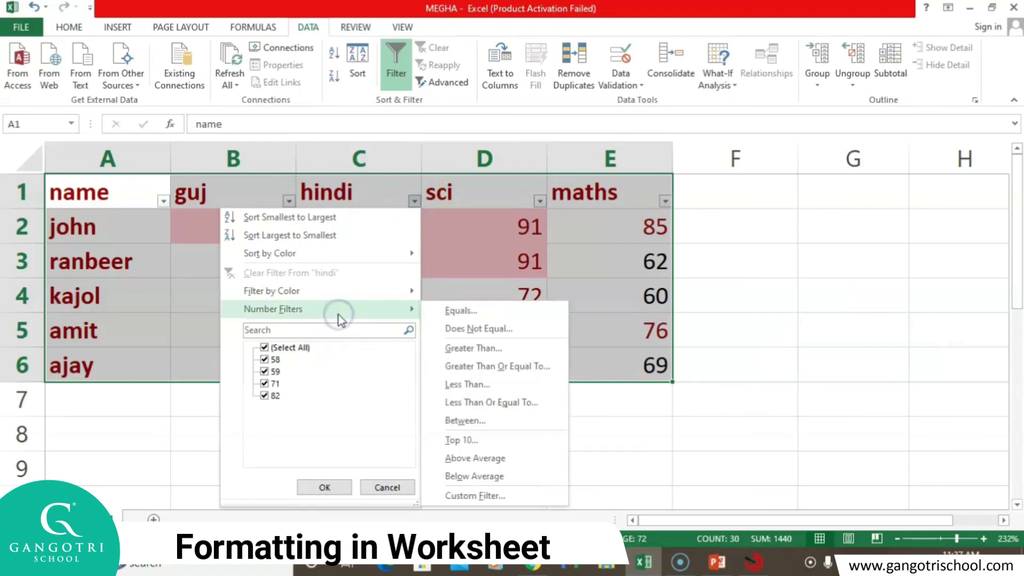
pyautogui.click(467, 445)
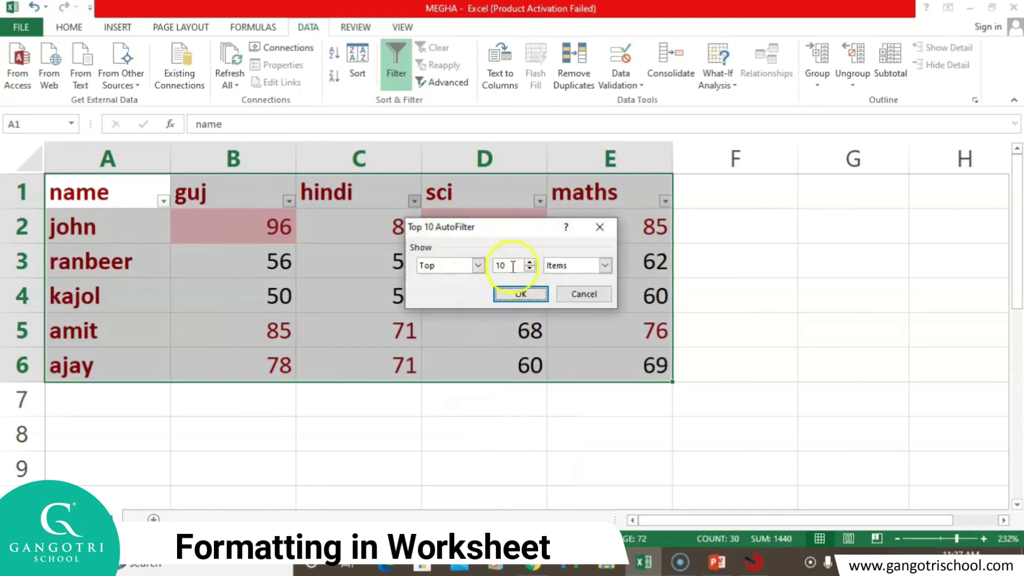
pyautogui.click(529, 262)
pyautogui.click(530, 262)
pyautogui.click(529, 262)
pyautogui.click(529, 263)
pyautogui.click(529, 262)
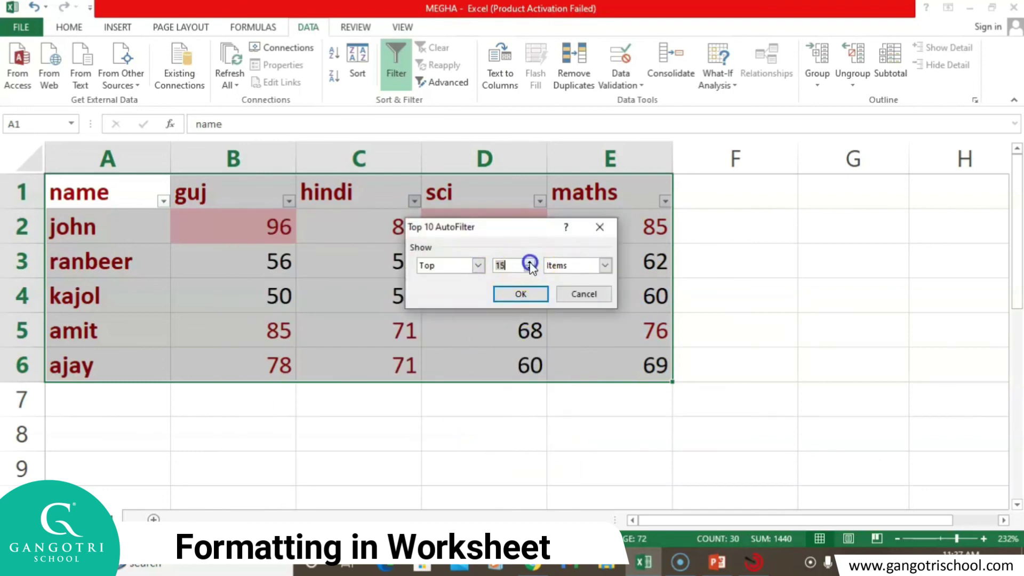
pyautogui.click(529, 268)
pyautogui.click(528, 268)
pyautogui.click(529, 268)
pyautogui.click(529, 268)
pyautogui.click(529, 268)
pyautogui.write('3')
pyautogui.click(605, 266)
pyautogui.click(606, 266)
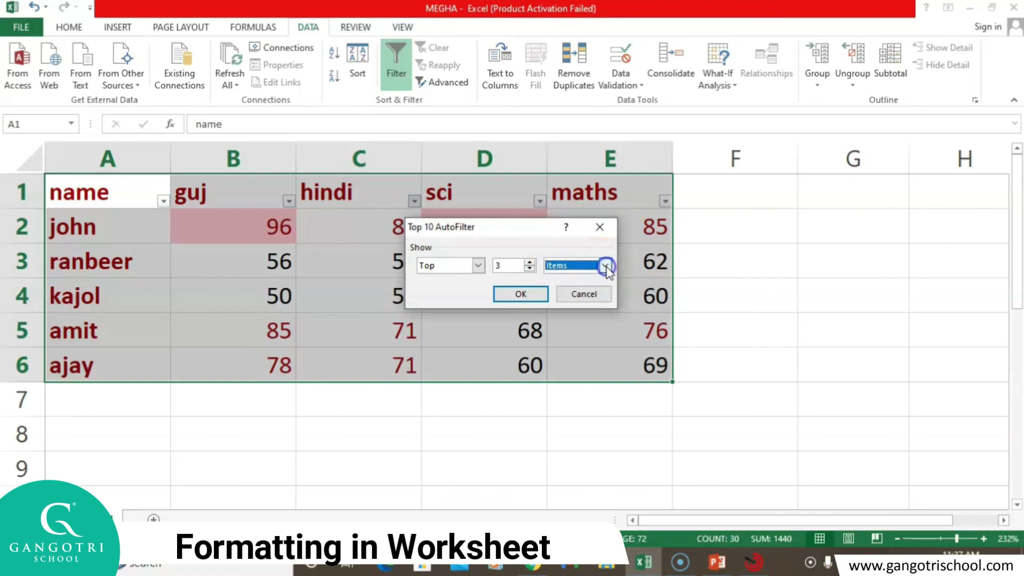
pyautogui.click(522, 294)
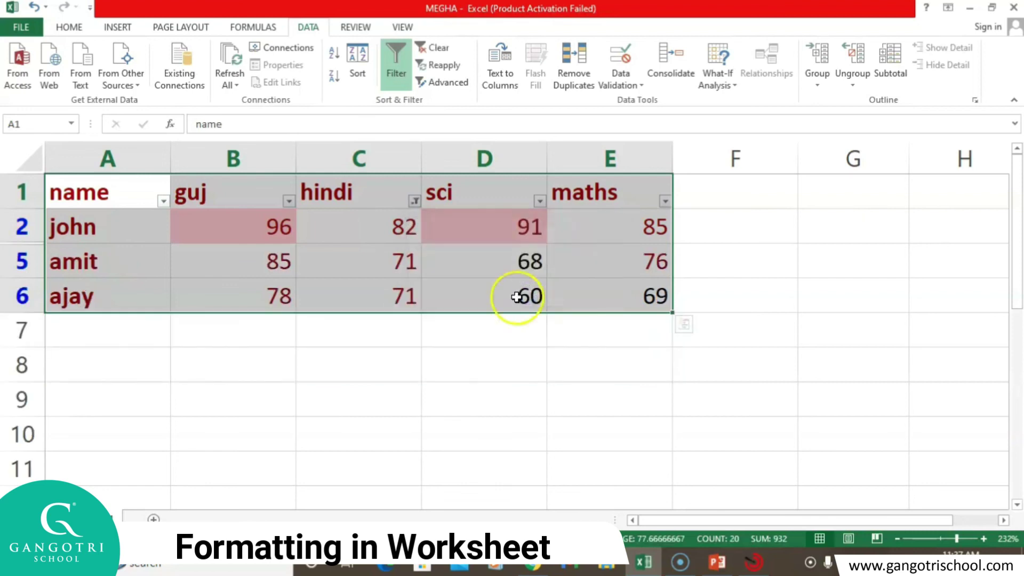
# Clear the top items filter from the hindi column and turn off filtering for the table.
pyautogui.click(516, 297)
pyautogui.click(526, 409)
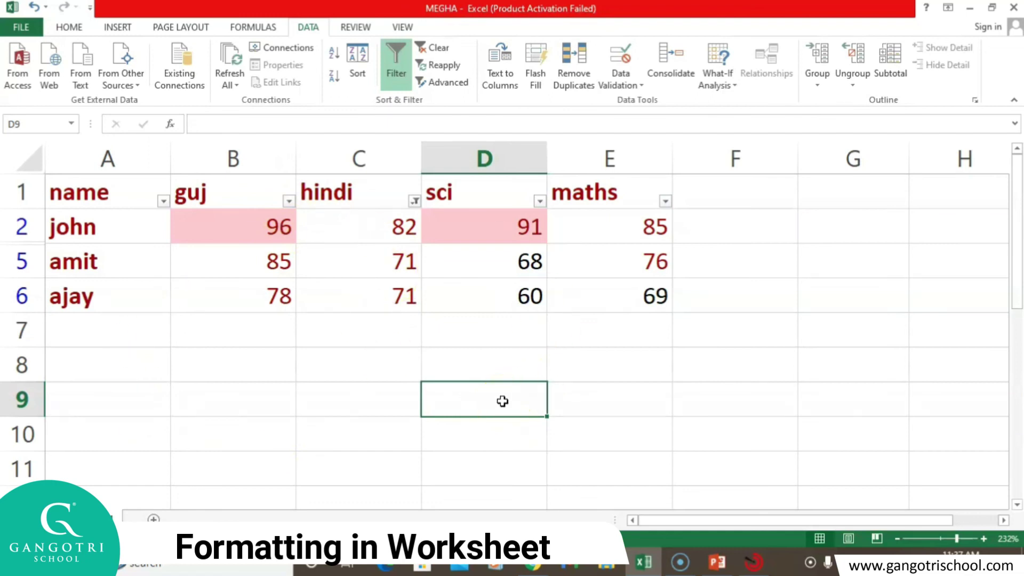
pyautogui.click(433, 52)
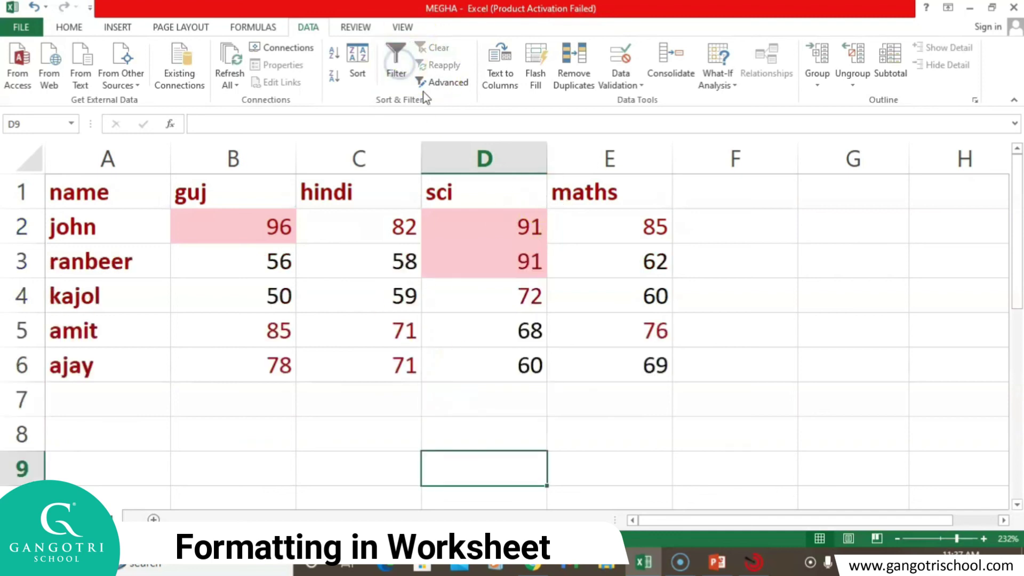
pyautogui.click(396, 73)
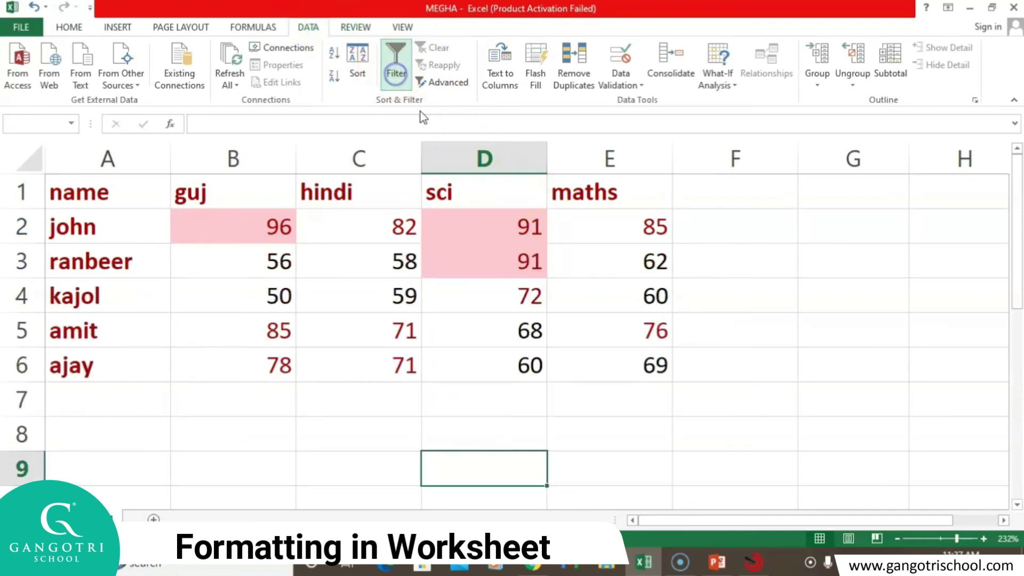
# Try to turn on filtering with the empty cell D9 selected.
pyautogui.click(395, 74)
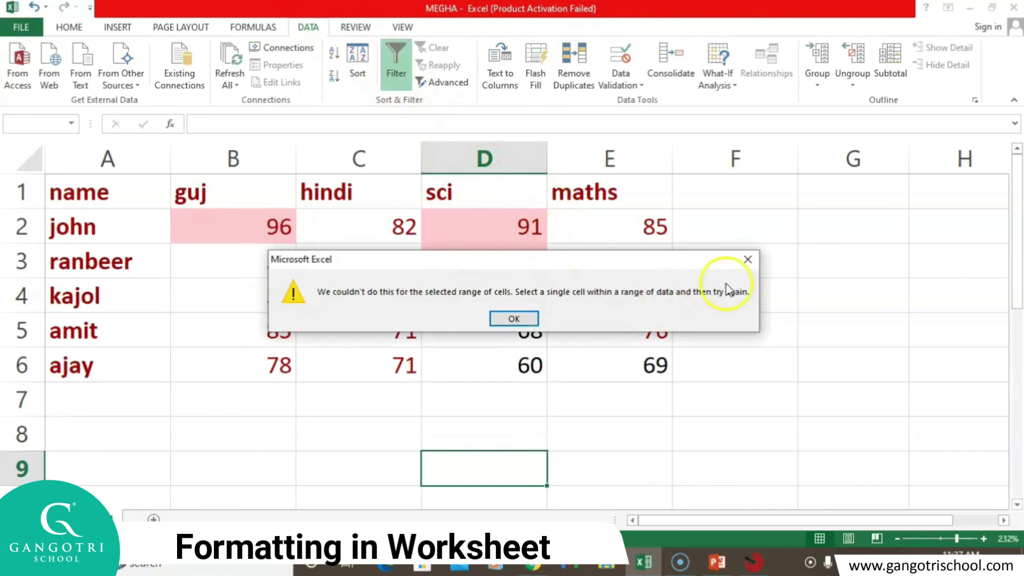
pyautogui.click(747, 259)
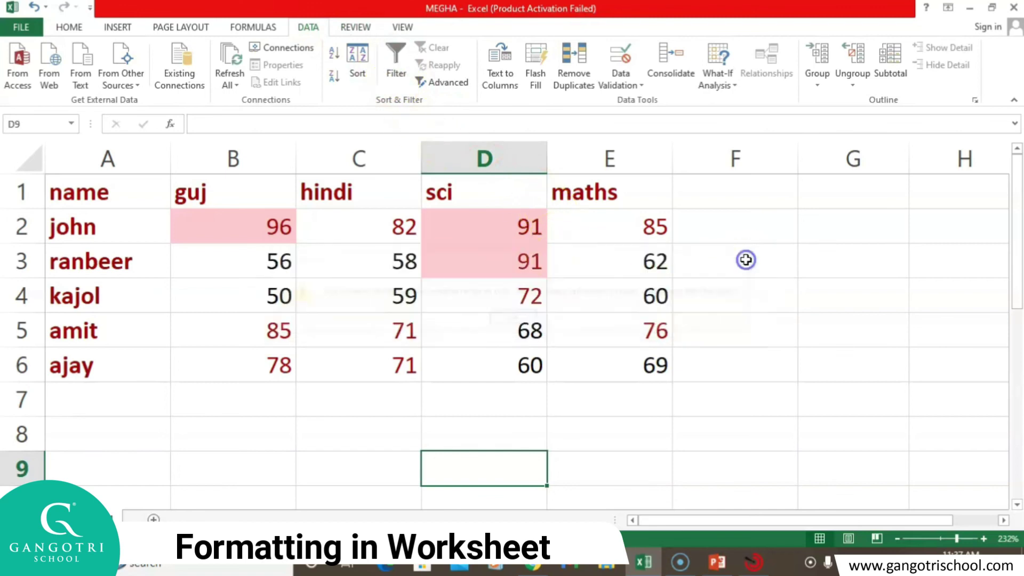
pyautogui.click(394, 63)
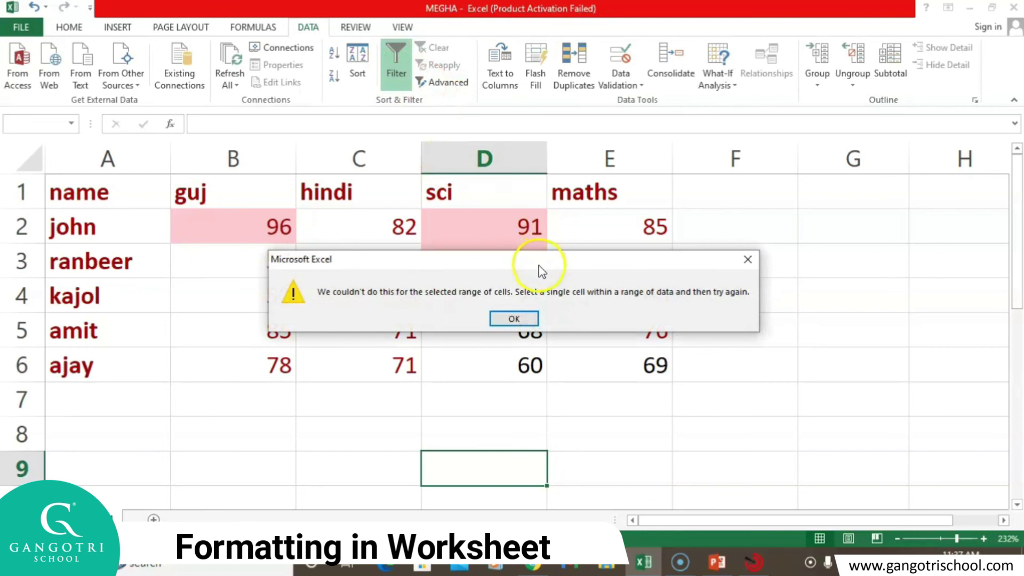
pyautogui.click(509, 319)
# Turn on filtering for A1:E6 and show only the top 3 items in the sci column.
pyautogui.moveTo(133, 196); pyautogui.dragTo(649, 378)
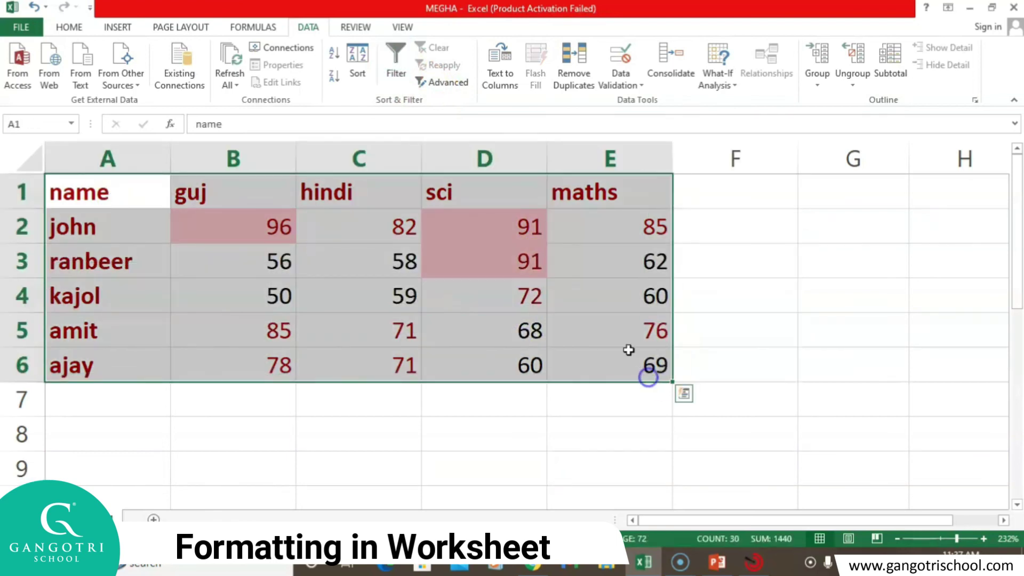
pyautogui.click(405, 66)
pyautogui.click(539, 200)
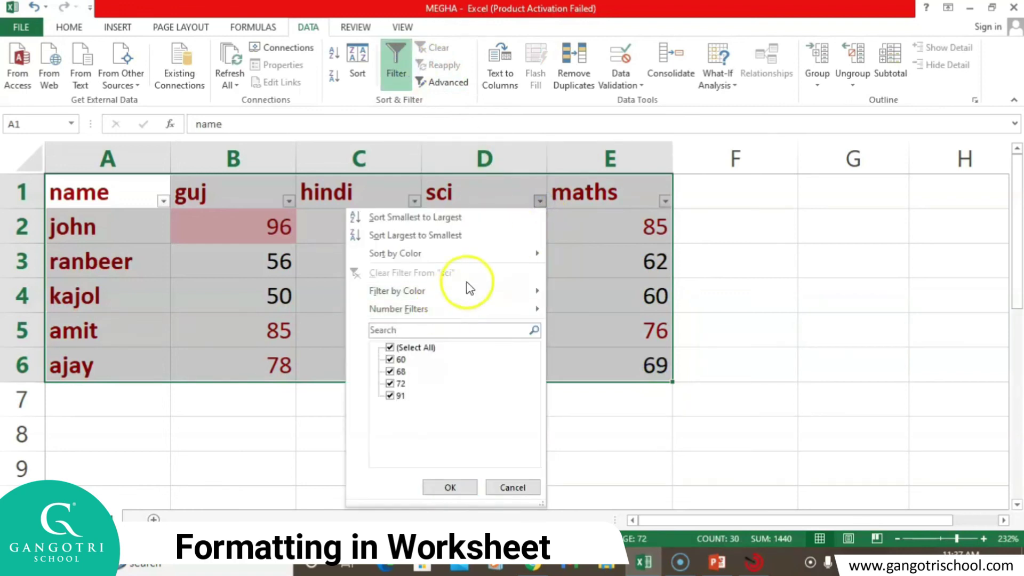
pyautogui.moveTo(471, 308)
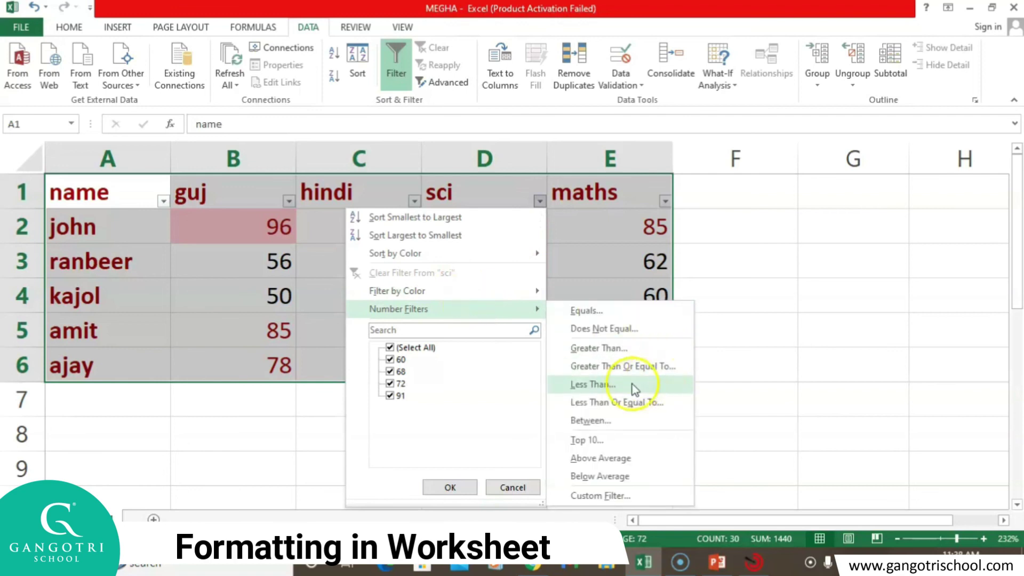
pyautogui.click(644, 444)
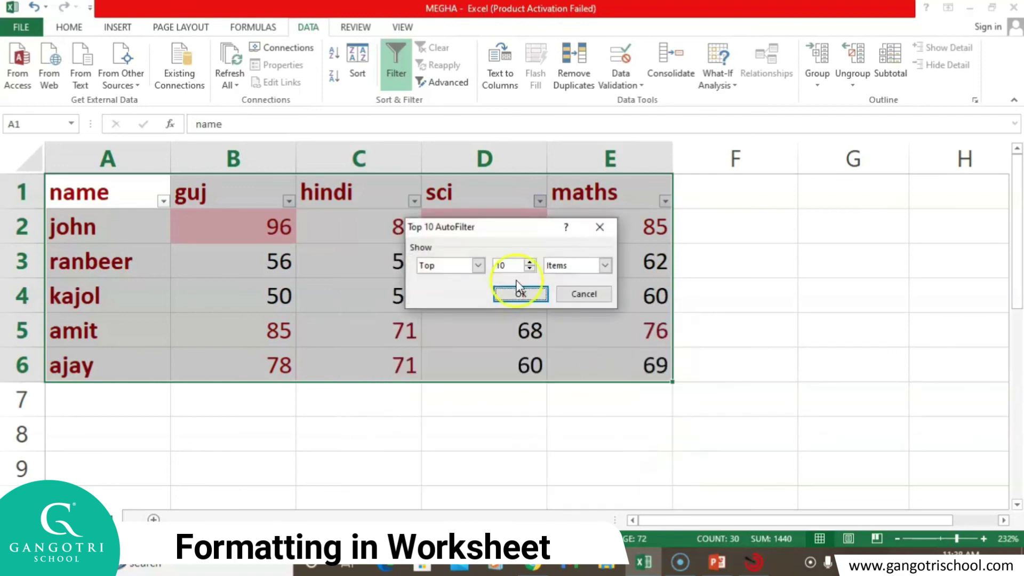
pyautogui.click(530, 269)
pyautogui.click(530, 268)
pyautogui.click(530, 269)
pyautogui.click(529, 269)
pyautogui.click(530, 268)
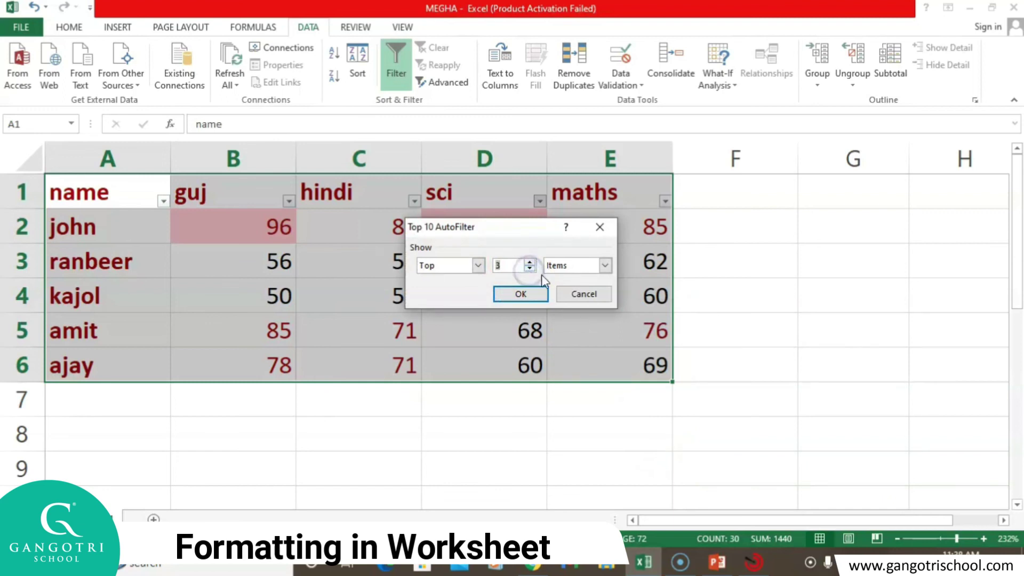
pyautogui.click(525, 292)
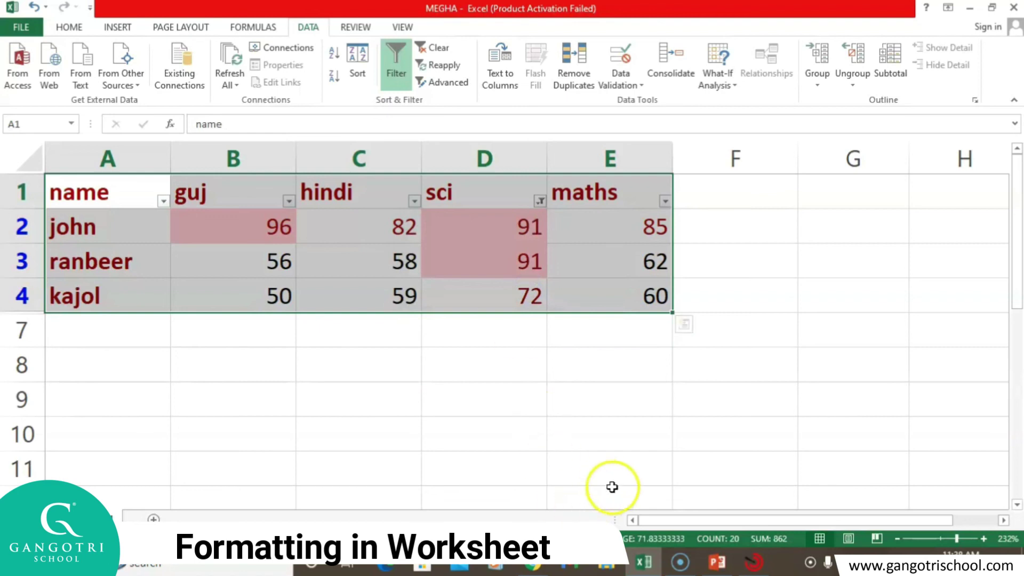
# Switch to the PowerPoint lesson, present slide 6 as a slide show from that slide, and reveal its first two bullet points.
pyautogui.click(642, 561)
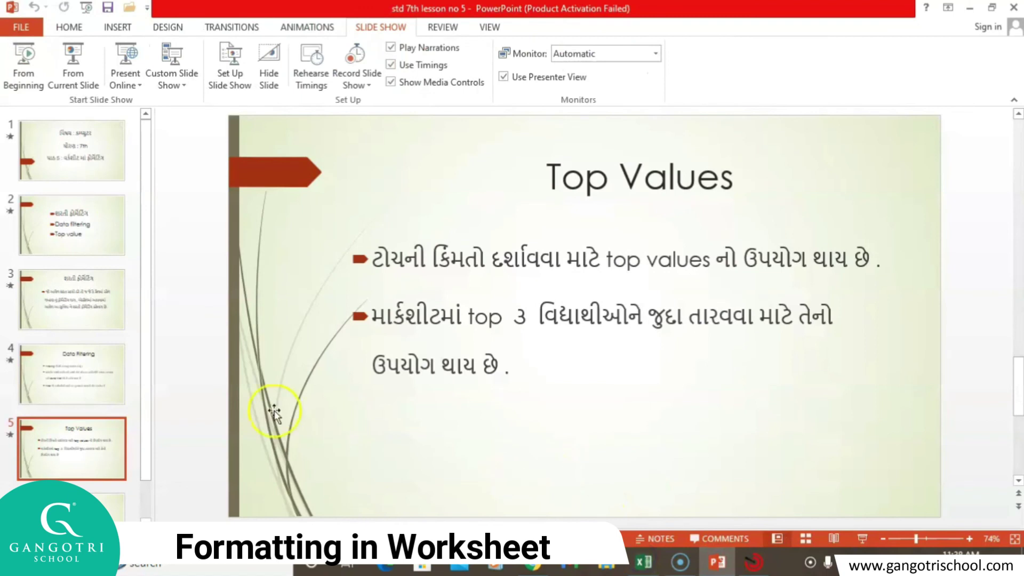
pyautogui.click(72, 501)
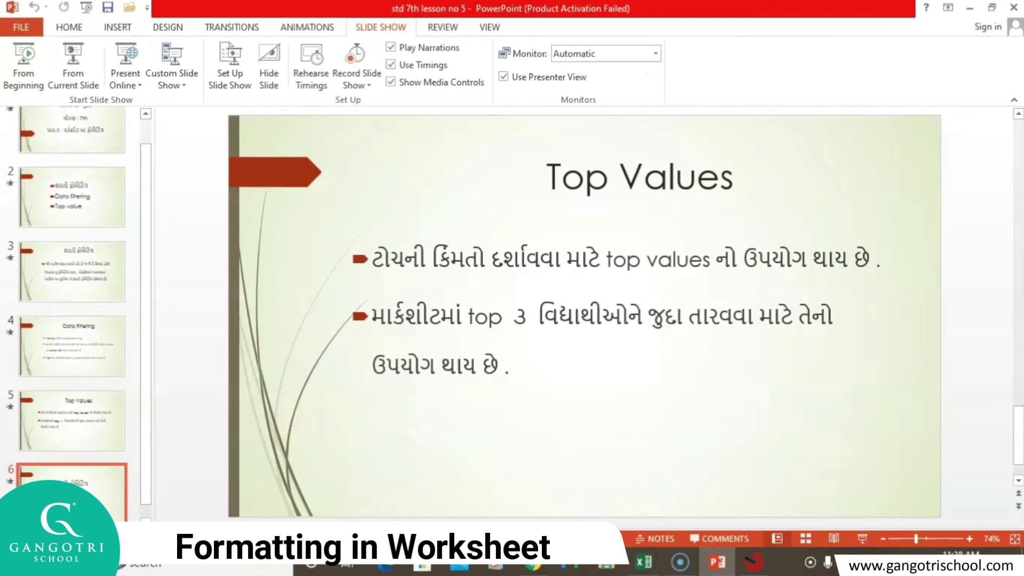
pyautogui.click(67, 75)
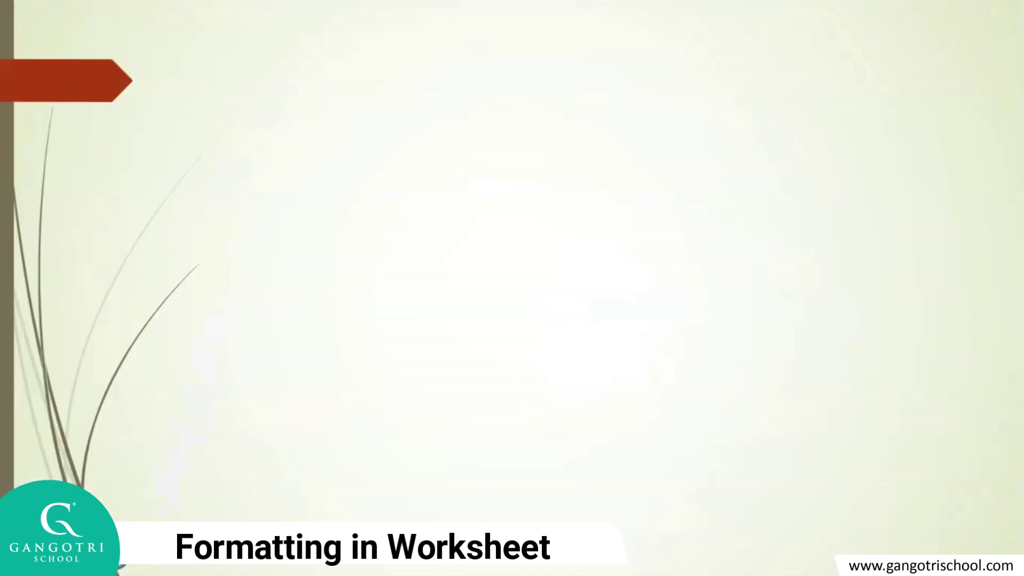
pyautogui.press('space')
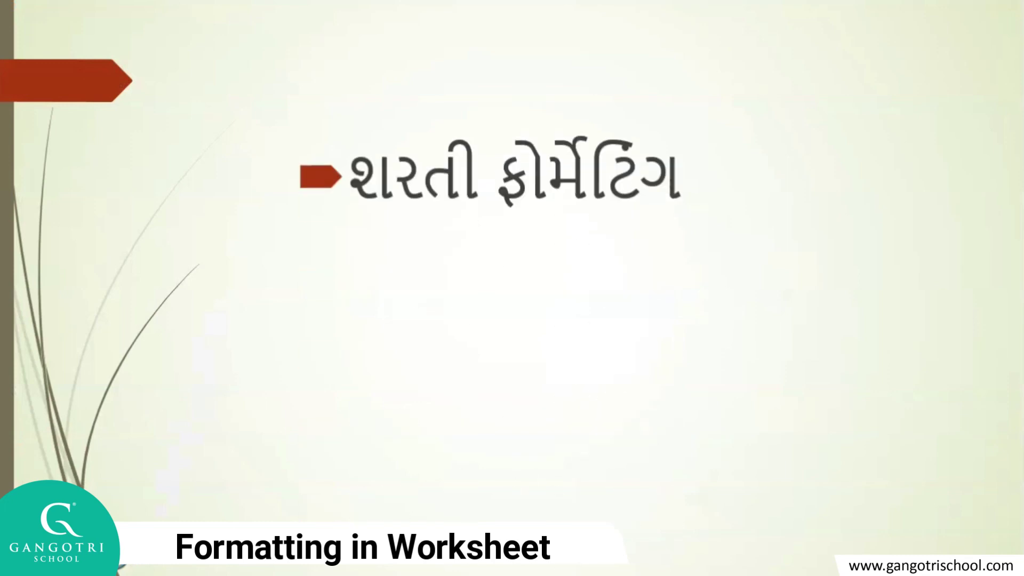
pyautogui.press('space')
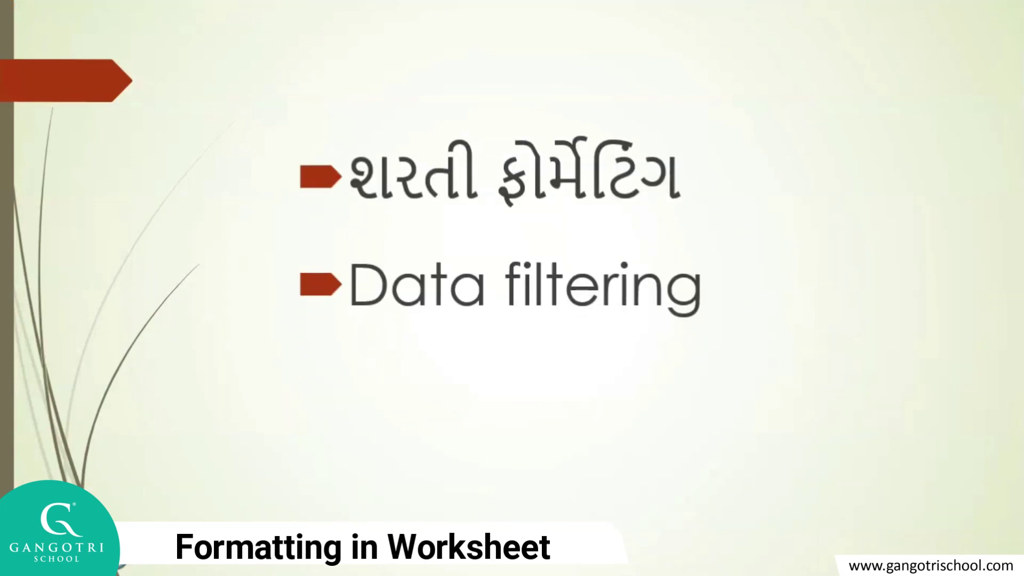